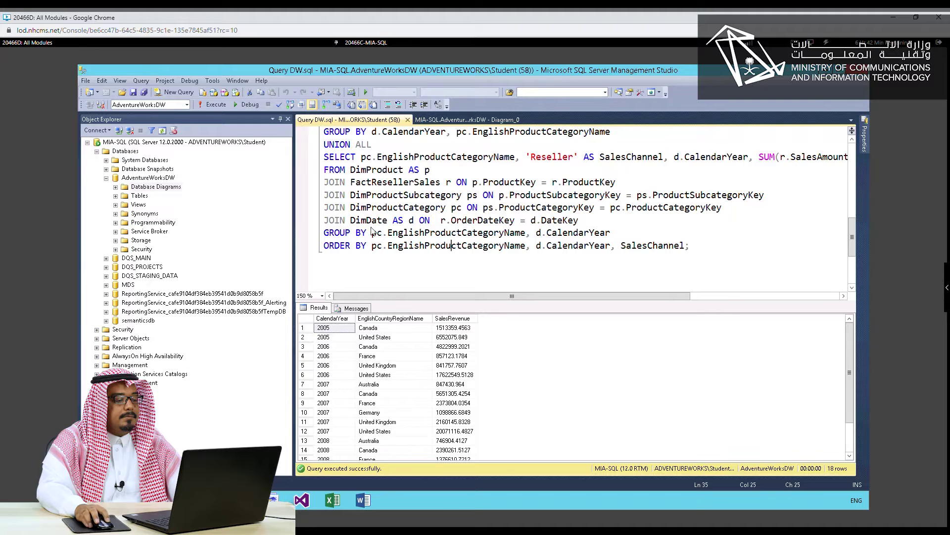
# Step: Float the Object Explorer and dock it back beside the query editor
pyautogui.moveTo(677, 250); pyautogui.dragTo(258, 149)
pyautogui.click(238, 131)
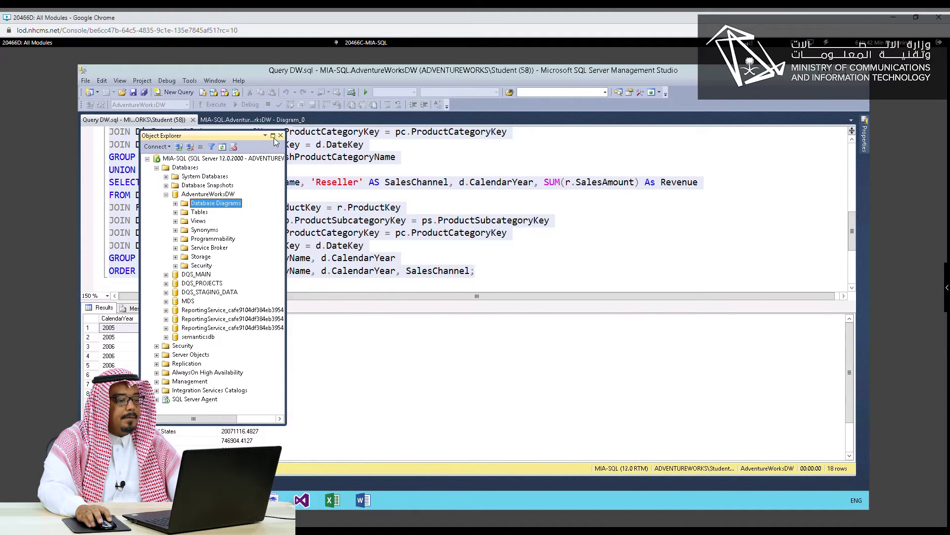
pyautogui.moveTo(236, 135); pyautogui.dragTo(431, 295)
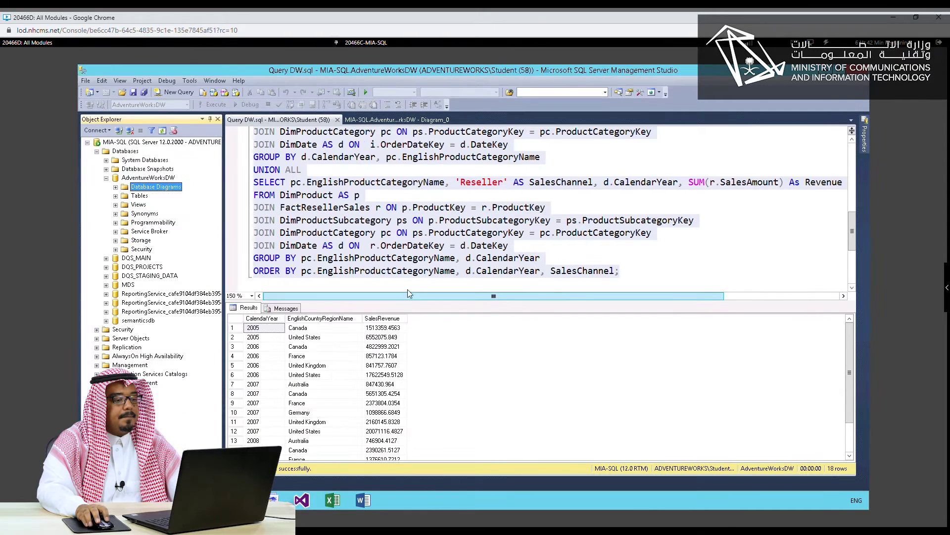
# Step: Execute only the "Sales by product category" query, from its heading comment through the final ORDER BY line
pyautogui.click(649, 277)
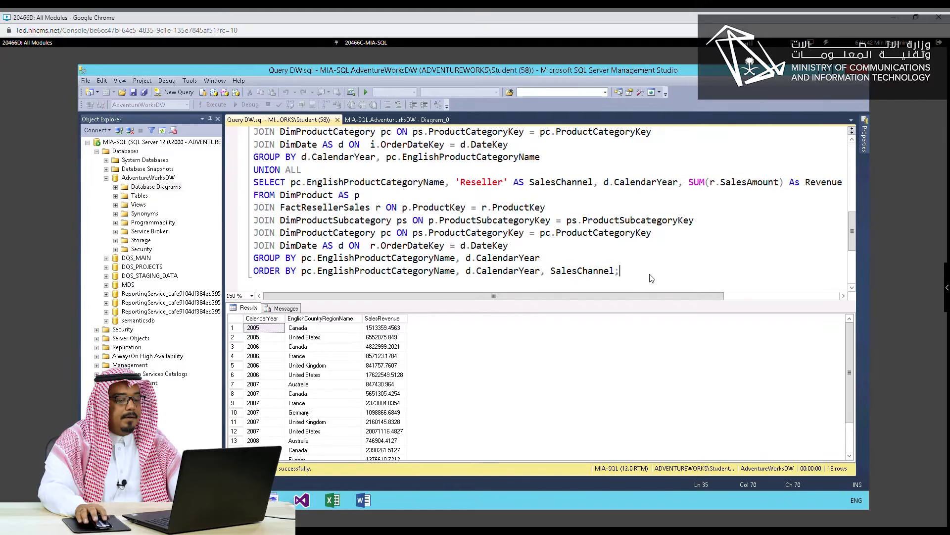
pyautogui.hotkey('shift', 'Up')
pyautogui.hotkey('shift', 'Up')
pyautogui.hotkey('shift', 'Up')
pyautogui.hotkey('shift', 'Up')
pyautogui.hotkey('shift', 'Up')
pyautogui.hotkey('shift', 'Up')
pyautogui.hotkey('shift', 'Up')
pyautogui.hotkey('shift', 'Up')
pyautogui.hotkey('shift', 'Up')
pyautogui.hotkey('shift', 'Up')
pyautogui.hotkey('shift', 'Up')
pyautogui.hotkey('shift', 'Up')
pyautogui.hotkey('shift', 'Up')
pyautogui.hotkey('shift', 'Up')
pyautogui.hotkey('shift', 'Up')
pyautogui.hotkey('shift', 'Up')
pyautogui.hotkey('shift', 'Up')
pyautogui.hotkey('shift', 'Up')
pyautogui.hotkey('shift', 'Up')
pyautogui.hotkey('shift', 'Up')
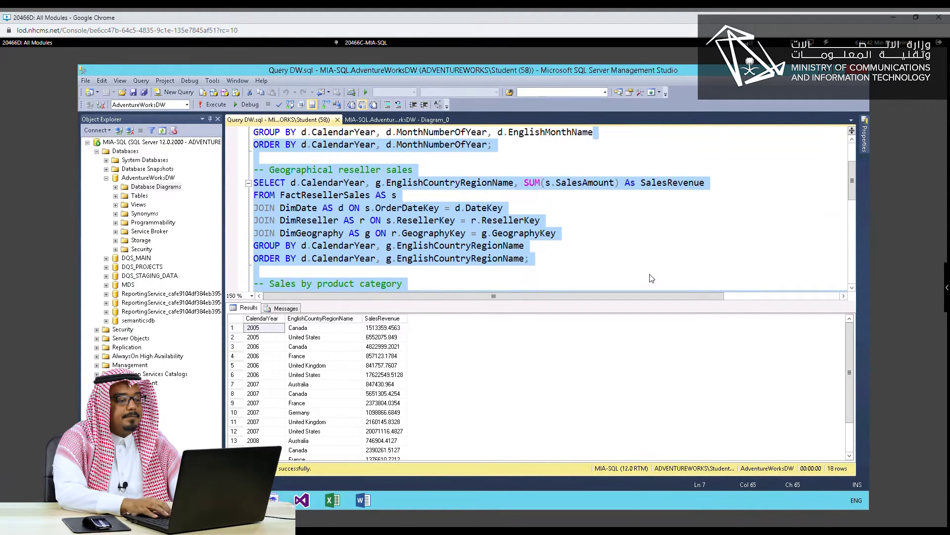
pyautogui.hotkey('shift', 'Down')
pyautogui.hotkey('shift', 'Down')
pyautogui.hotkey('shift', 'Down')
pyautogui.hotkey('shift', 'Down')
pyautogui.hotkey('shift', 'Down')
pyautogui.hotkey('shift', 'Down')
pyautogui.hotkey('shift', 'Down')
pyautogui.hotkey('shift', 'Down')
pyautogui.hotkey('shift', 'Down')
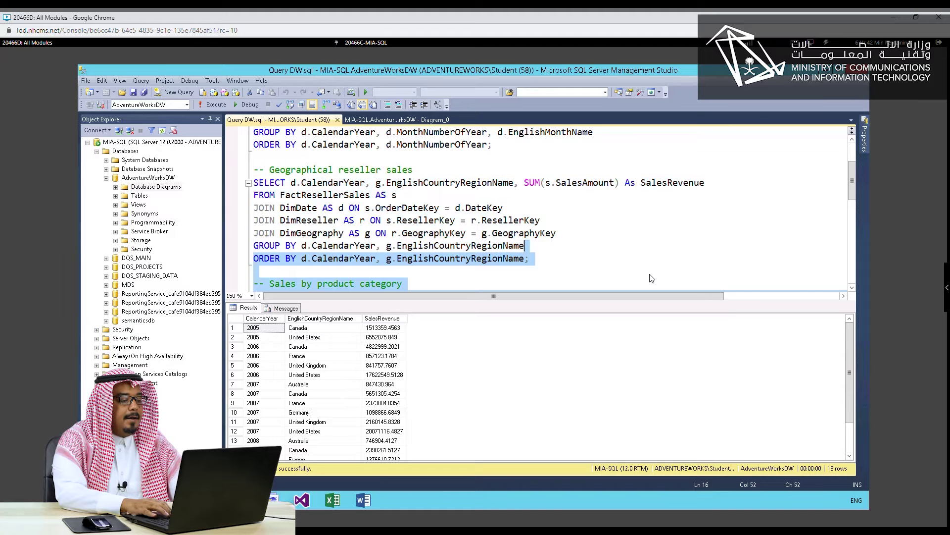
pyautogui.hotkey('shift', 'Down')
pyautogui.hotkey('shift', 'Down')
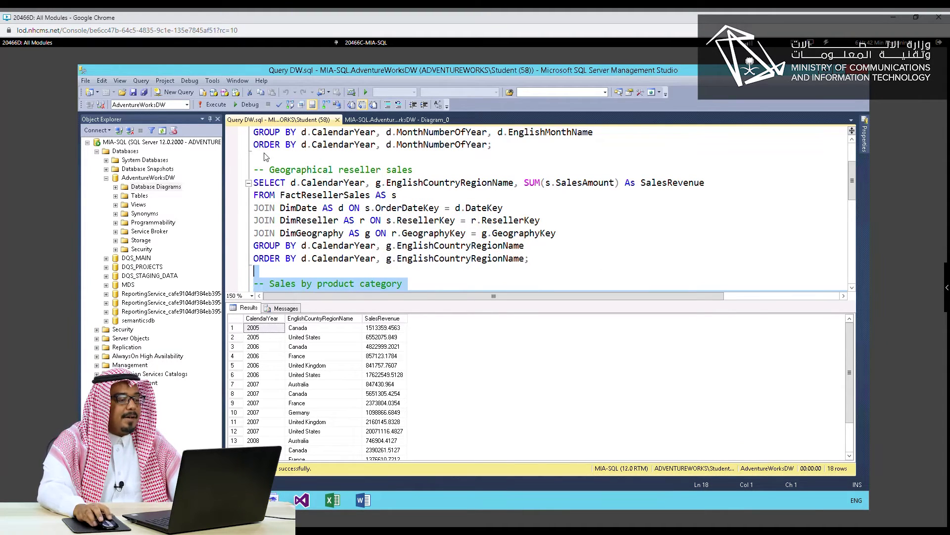
pyautogui.click(204, 106)
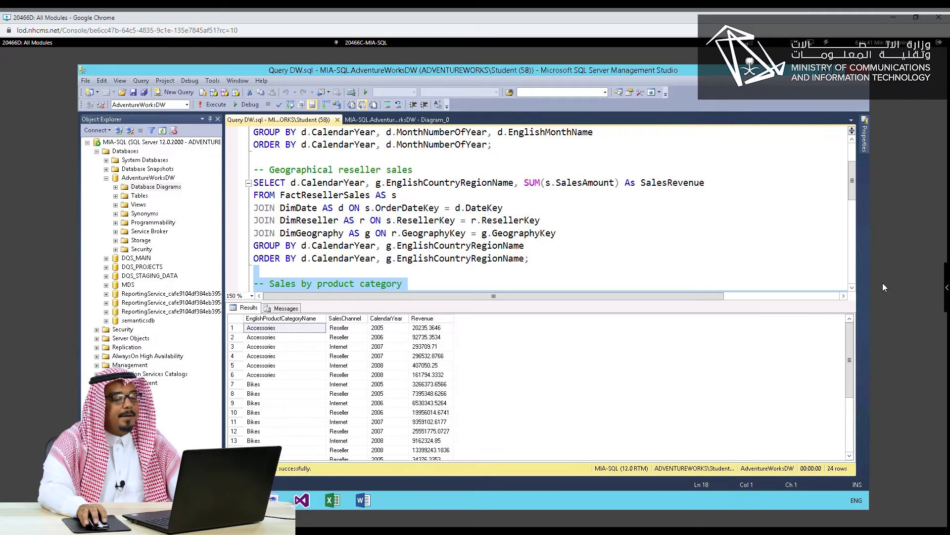
# Step: Close the Query DW.sql query and the AdventureWorksDW database diagram
pyautogui.click(852, 288)
pyautogui.moveTo(851, 287); pyautogui.dragTo(852, 288)
pyautogui.click(852, 287)
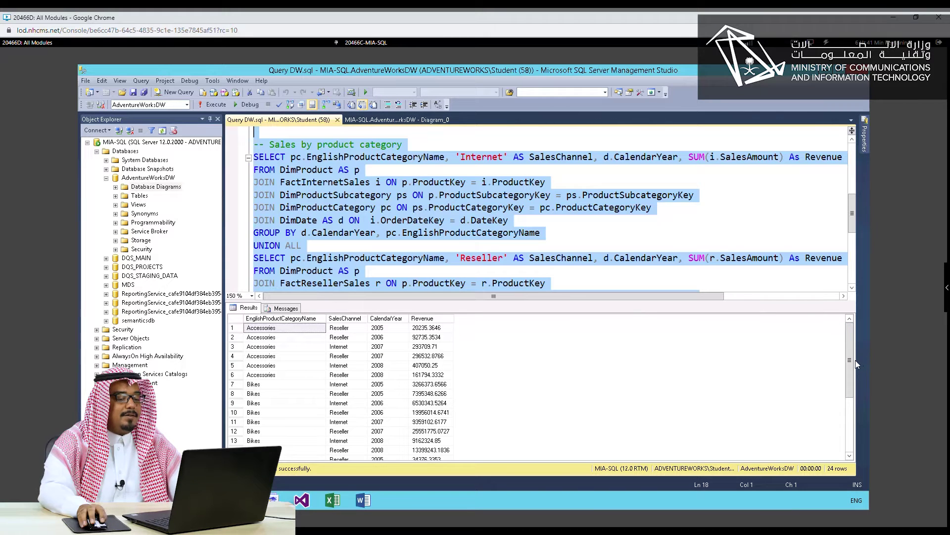
pyautogui.moveTo(852, 214); pyautogui.dragTo(853, 251)
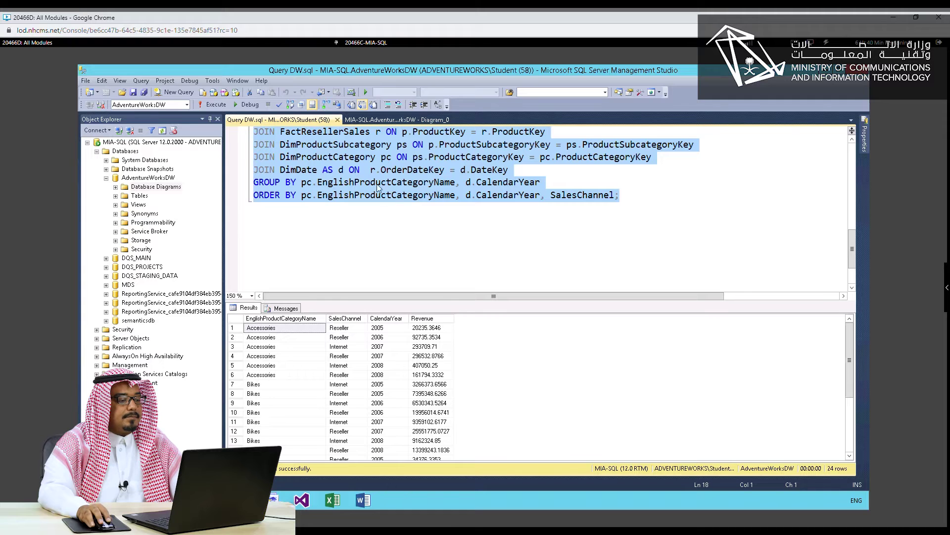
pyautogui.click(335, 121)
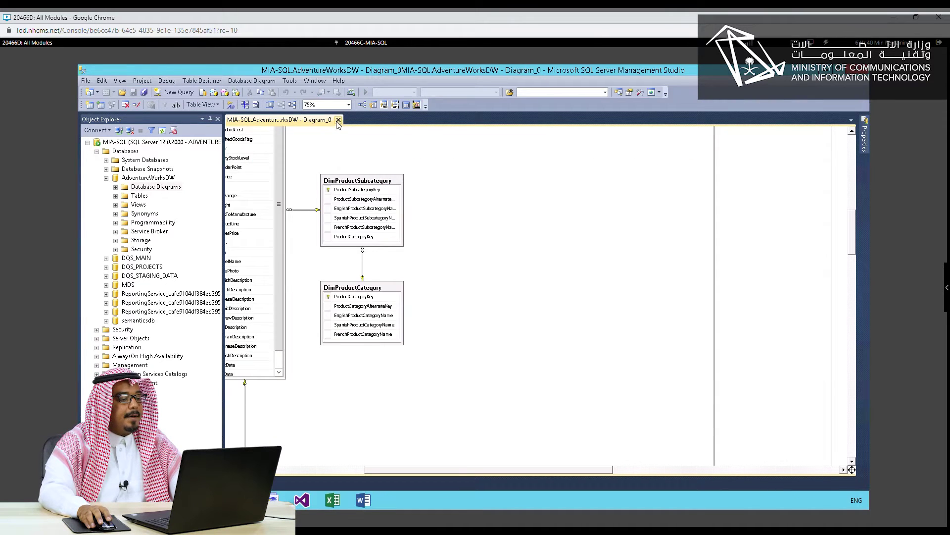
pyautogui.click(338, 120)
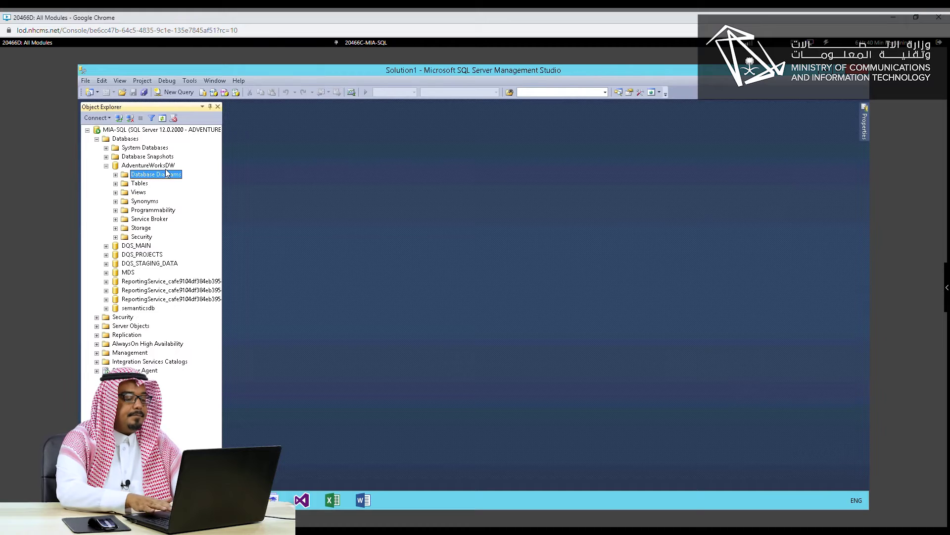
# Step: Collapse the AdventureWorksDW database and the Databases folder of the MIA-SQL database engine
pyautogui.press('Left')
pyautogui.press('Left')
pyautogui.press('Left')
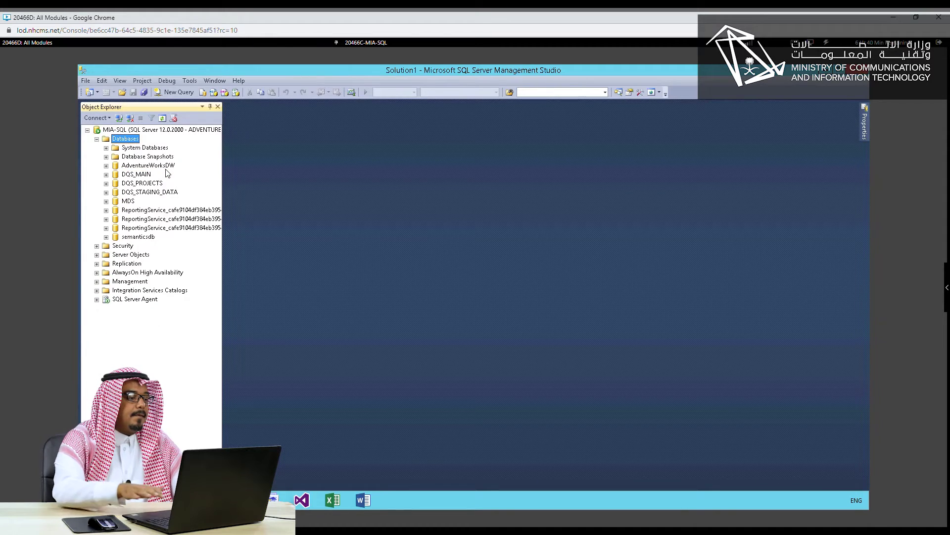
pyautogui.press('Left')
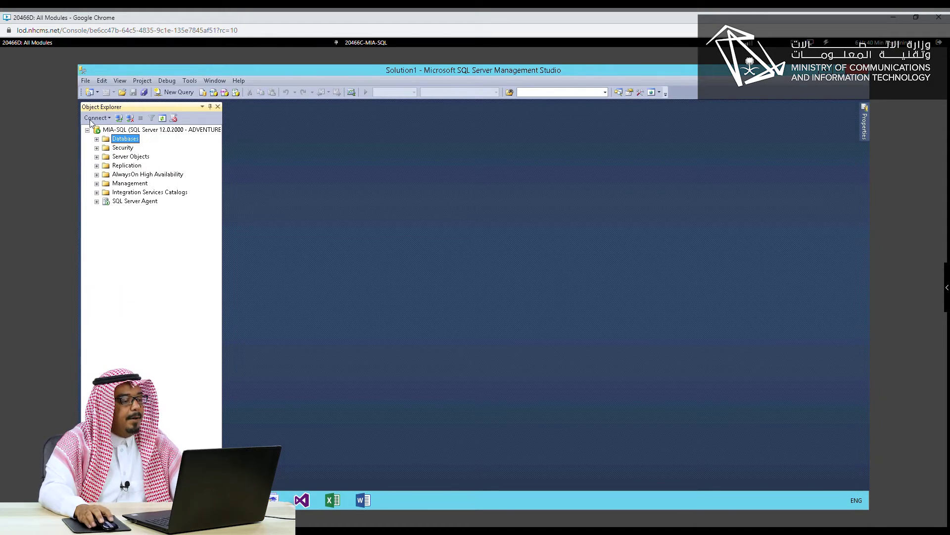
# Step: Connect to the Analysis Services server MIA-SQL with Windows Authentication
pyautogui.click(95, 120)
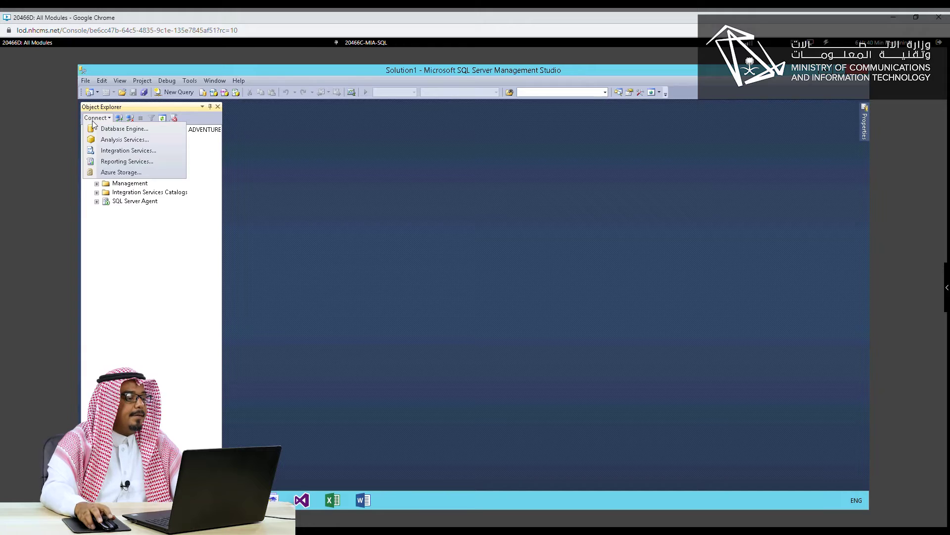
pyautogui.click(111, 140)
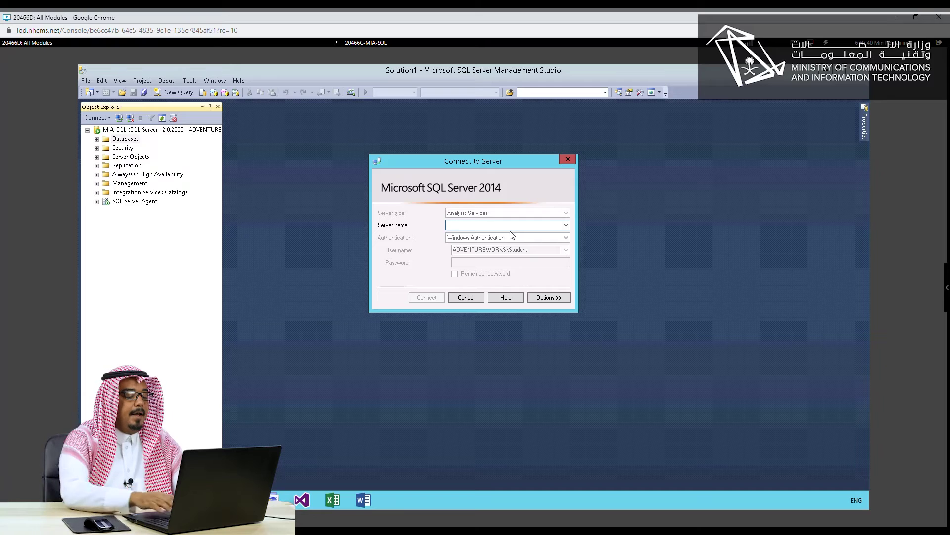
pyautogui.write('M')
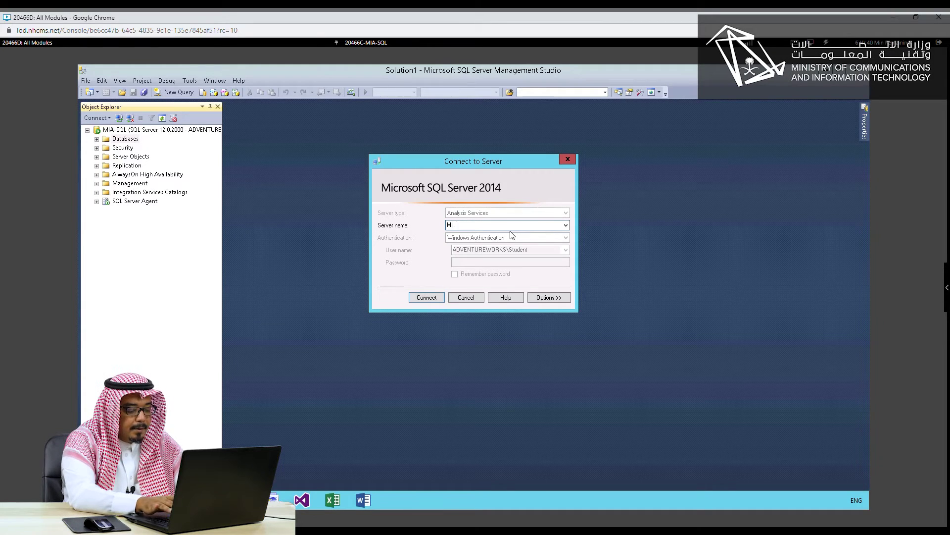
pyautogui.write('IA-SQL')
pyautogui.press('Return')
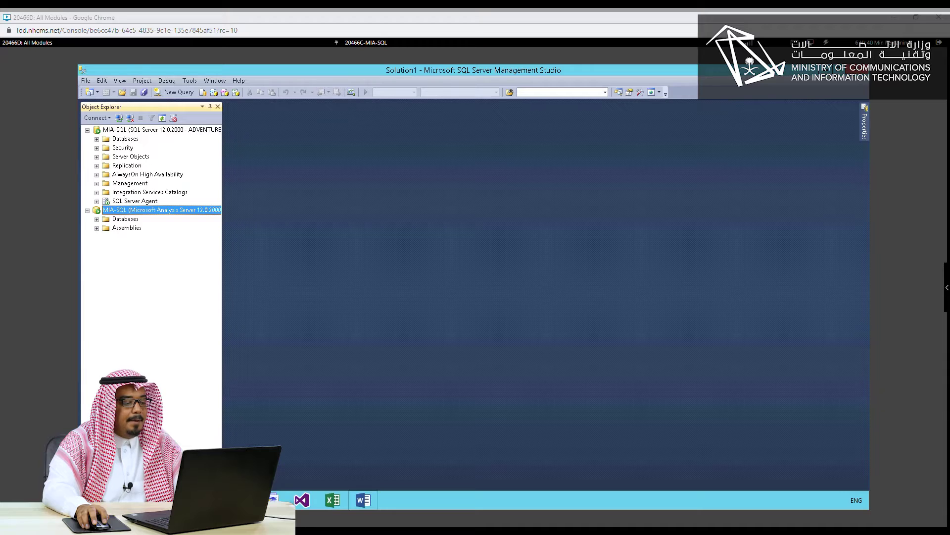
# Step: Browse the Internet Sales cube of the Adventure Works OLAP database
pyautogui.click(97, 220)
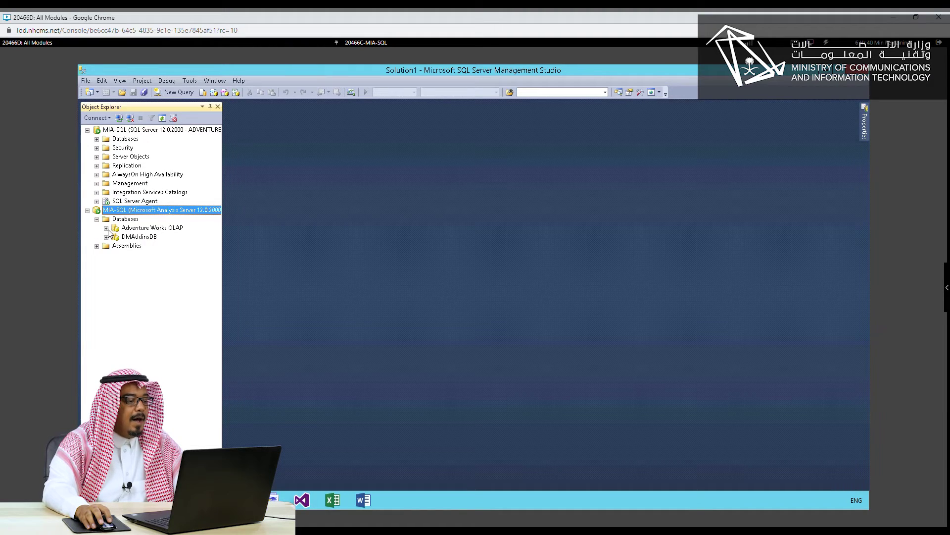
pyautogui.click(106, 228)
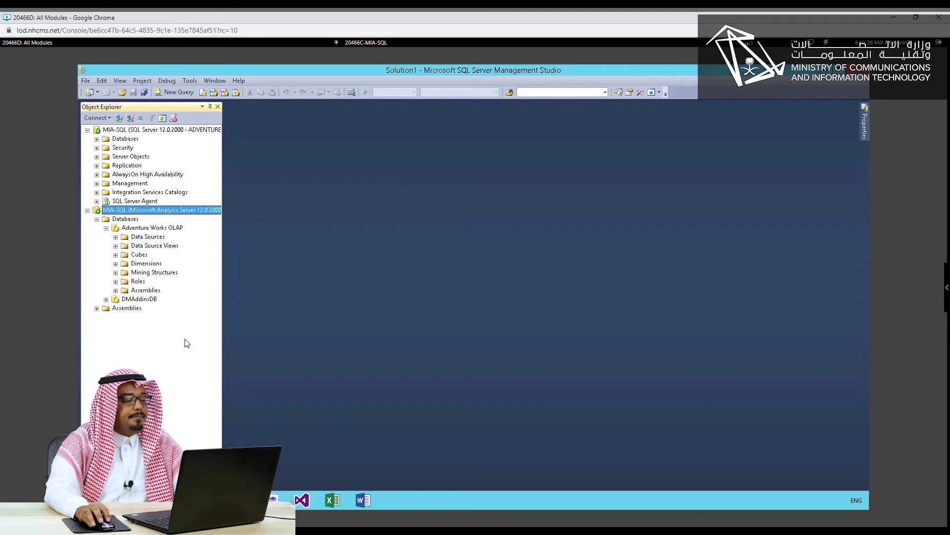
pyautogui.click(115, 255)
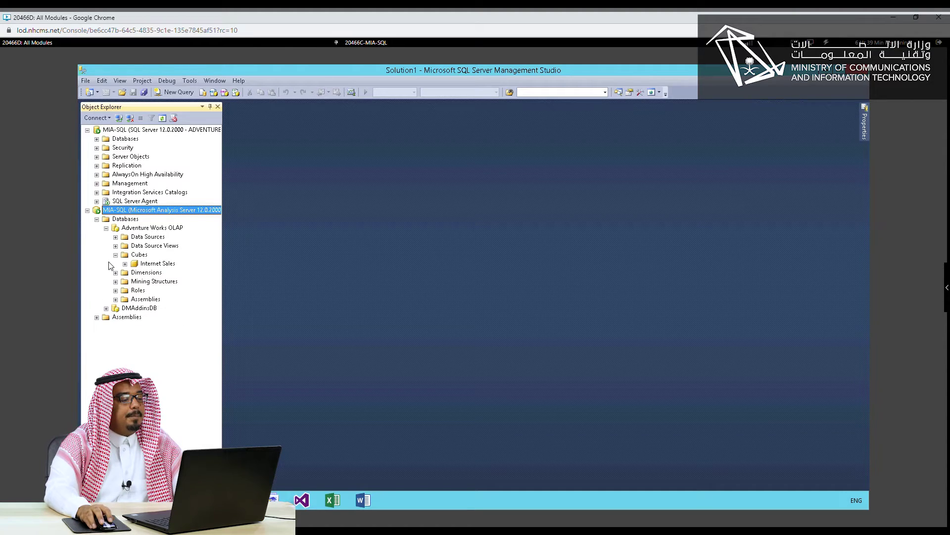
pyautogui.rightClick(152, 265)
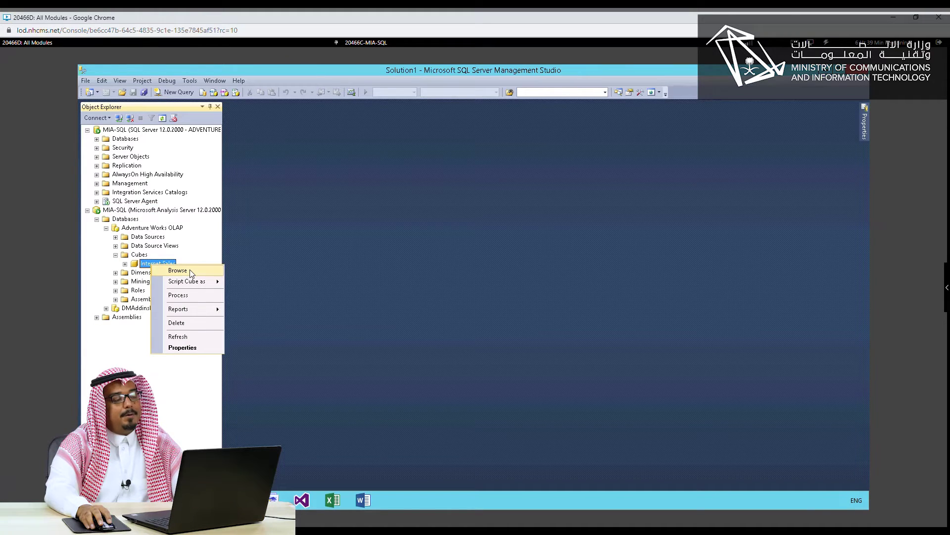
pyautogui.click(177, 271)
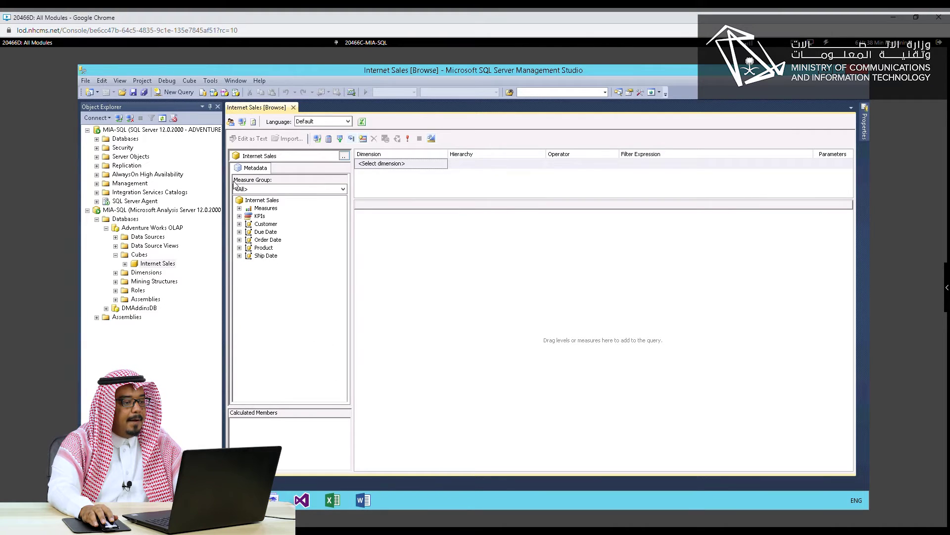
# Step: Add the Sales Amount measure from Internet Sales Order to the query and widen its column to show the full value
pyautogui.click(239, 208)
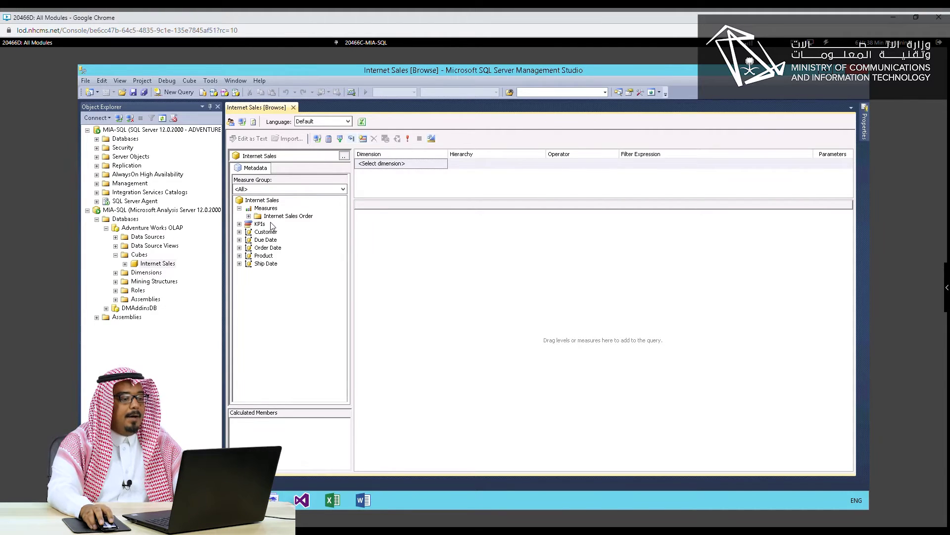
pyautogui.click(248, 216)
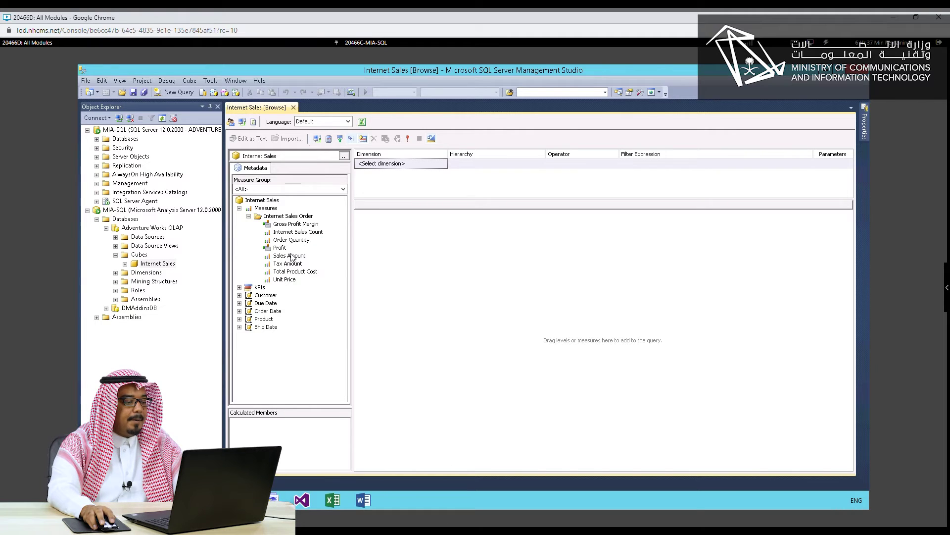
pyautogui.moveTo(290, 257); pyautogui.dragTo(447, 259)
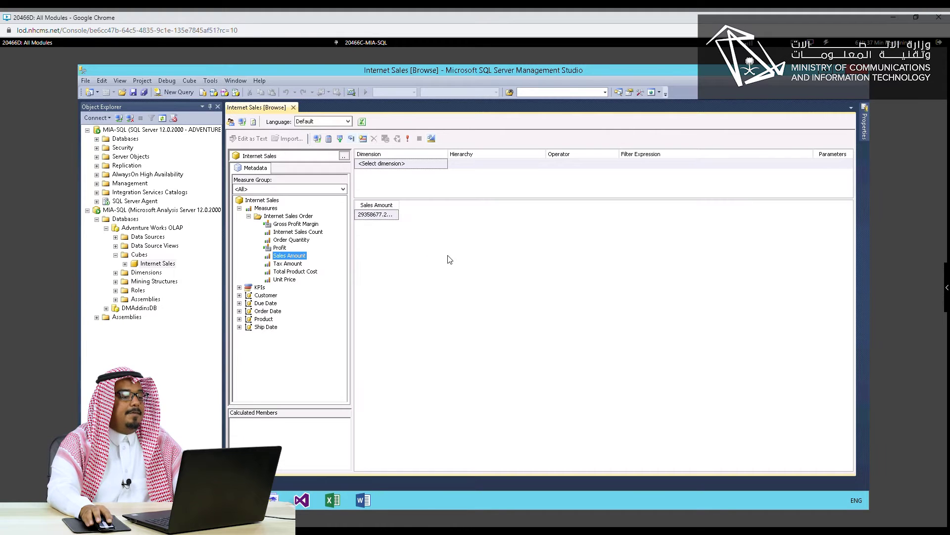
pyautogui.click(397, 213)
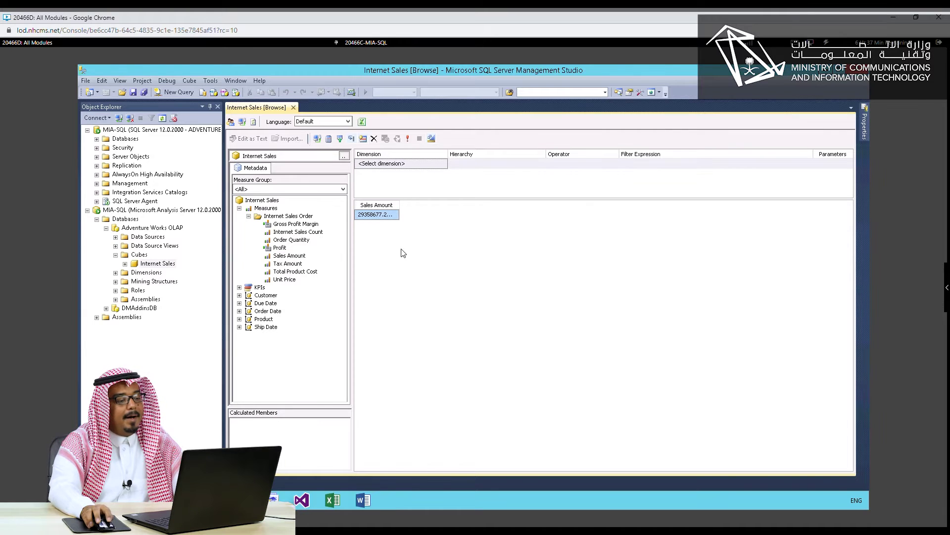
pyautogui.moveTo(401, 208); pyautogui.dragTo(467, 205)
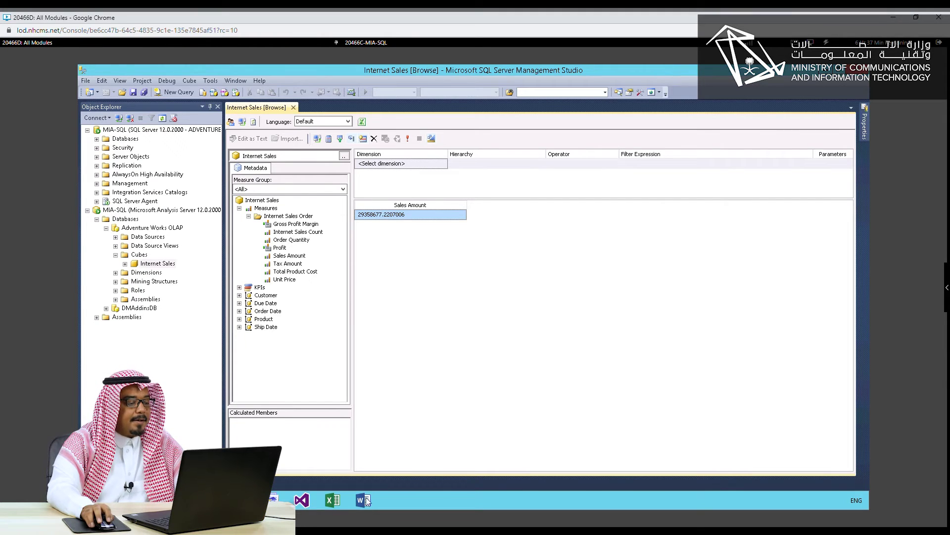
# Step: Break Sales Amount down by Order Date.Fiscal Year and widen the Sales Amount column to show full values
pyautogui.click(239, 311)
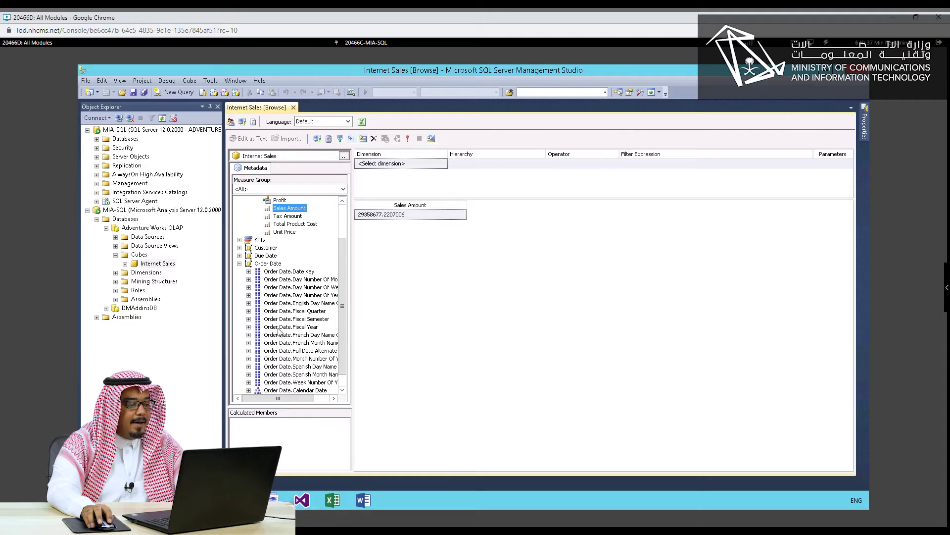
pyautogui.moveTo(274, 331); pyautogui.dragTo(438, 310)
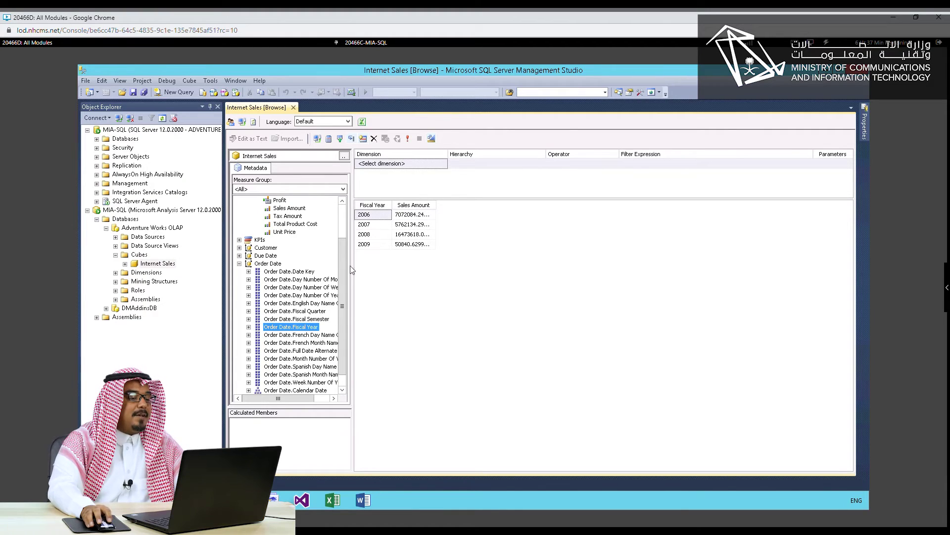
pyautogui.moveTo(437, 204); pyautogui.dragTo(464, 207)
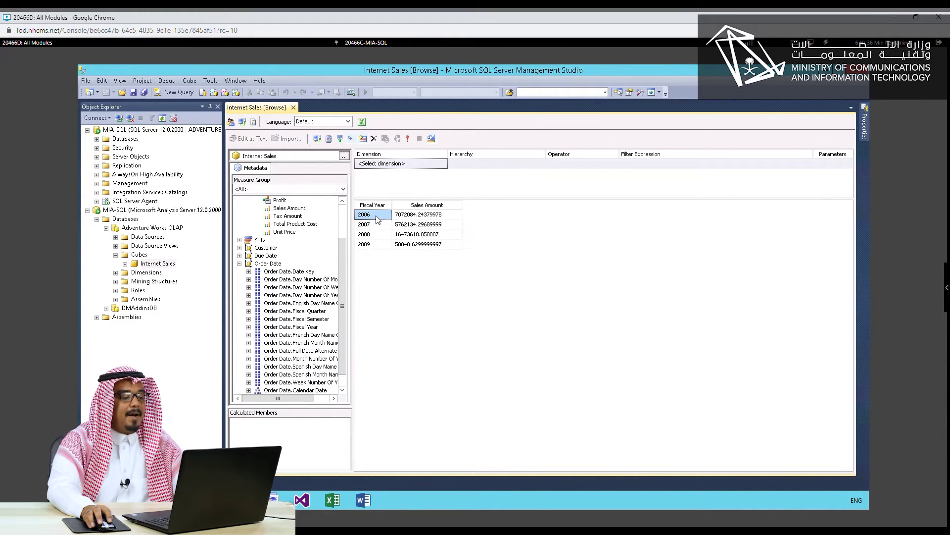
pyautogui.click(421, 216)
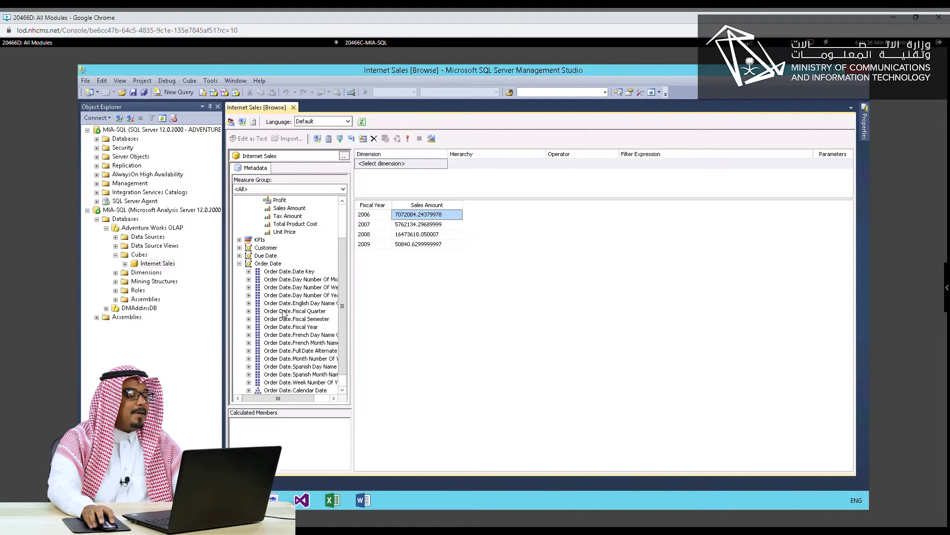
# Step: Add Order Date.Fiscal Quarter between Fiscal Year and Sales Amount and check the 2006 quarterly sales
pyautogui.moveTo(284, 313); pyautogui.dragTo(407, 291)
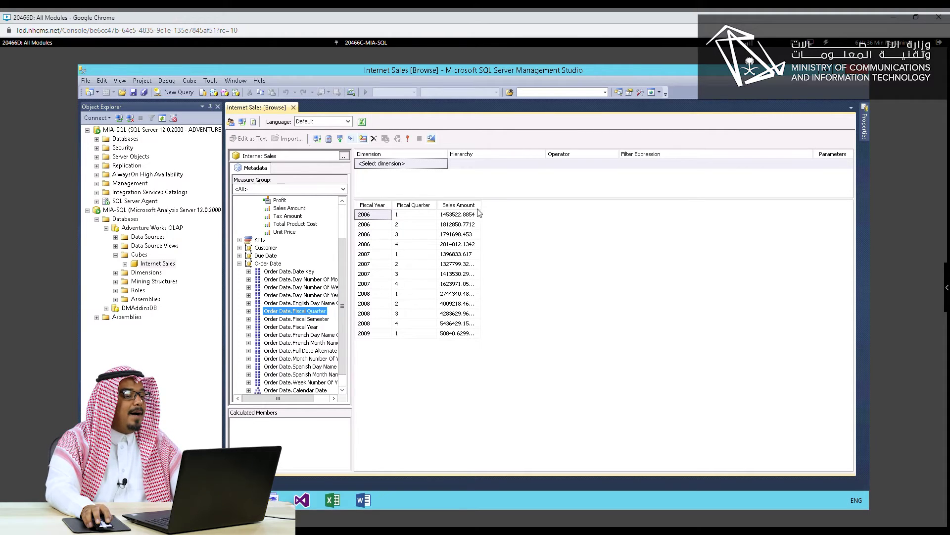
pyautogui.click(456, 208)
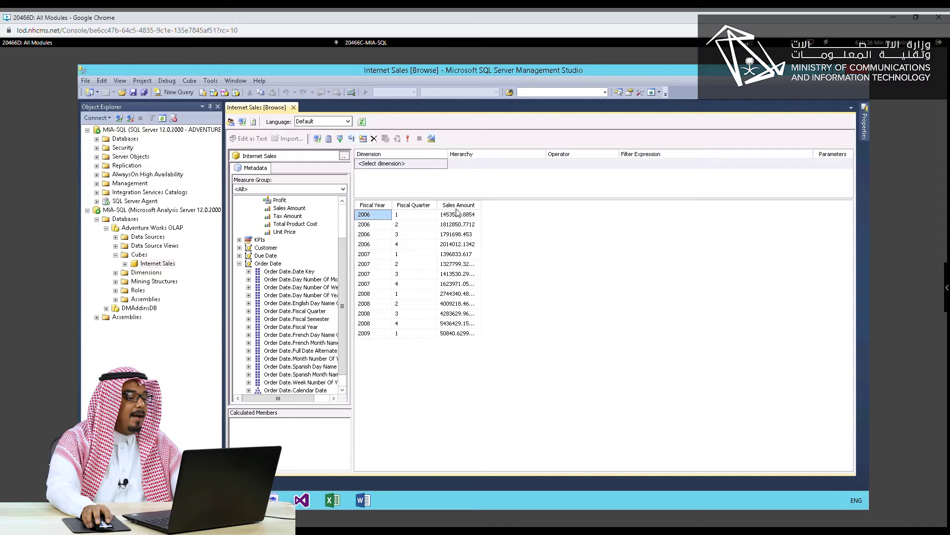
pyautogui.click(457, 216)
pyautogui.click(456, 244)
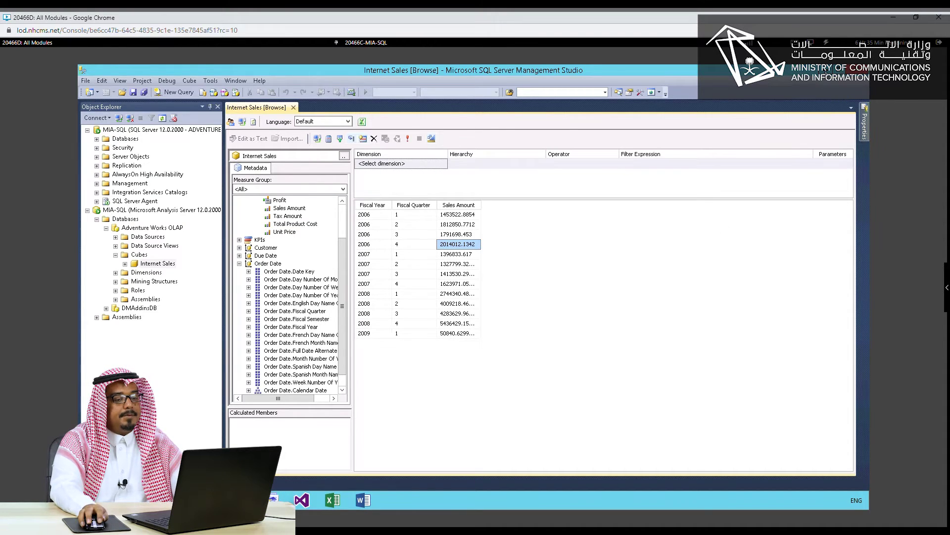
# Step: Close SQL Server Management Studio
pyautogui.click(861, 70)
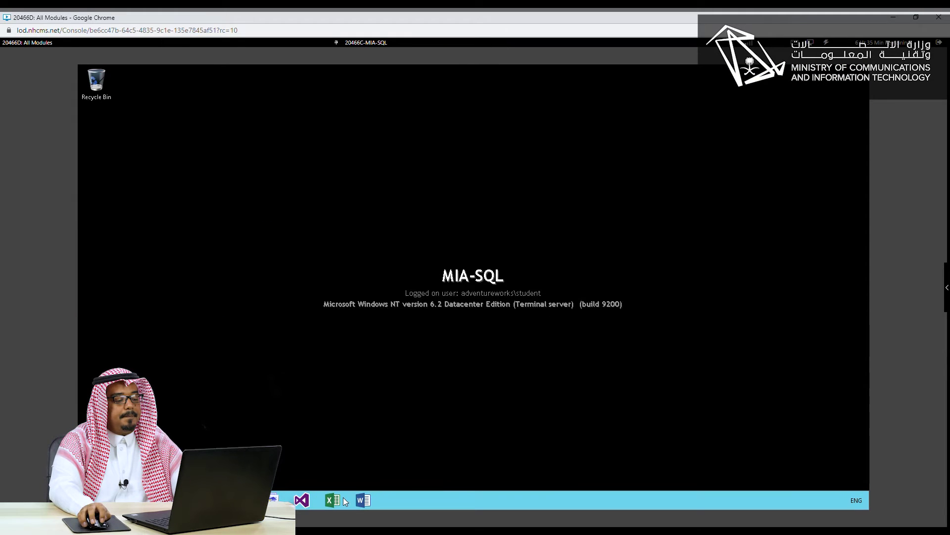
# Step: Switch to Excel, create a blank workbook and connect it to the Analysis Services server MIA-SQL using Windows Authentication
pyautogui.click(342, 499)
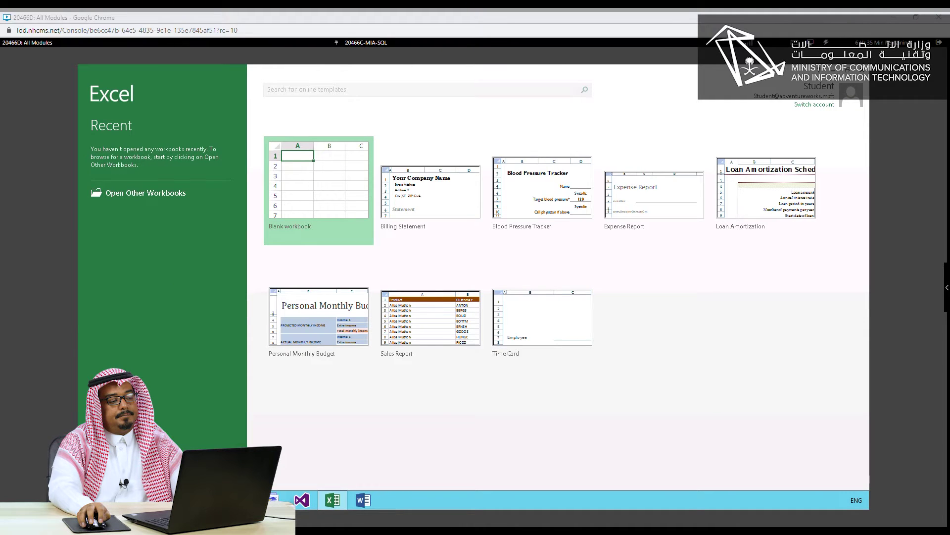
pyautogui.click(290, 170)
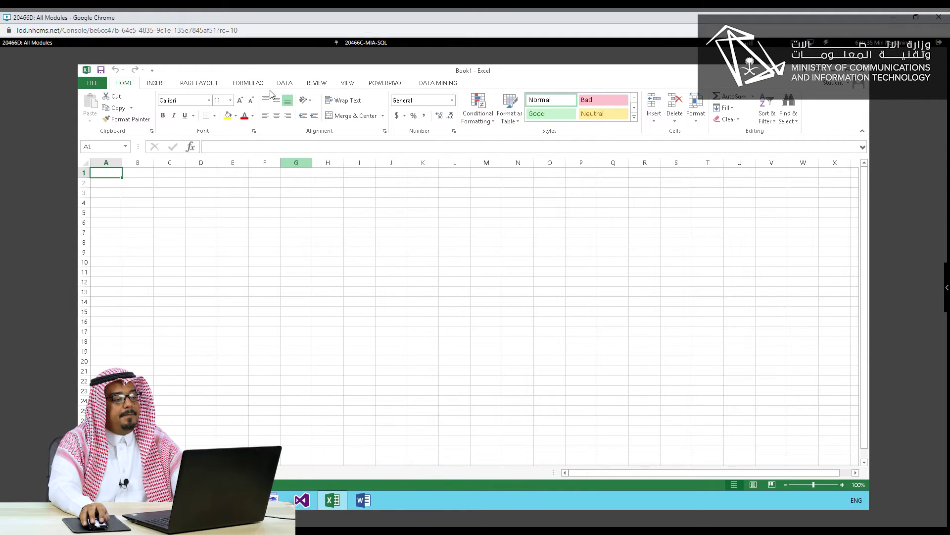
pyautogui.click(286, 83)
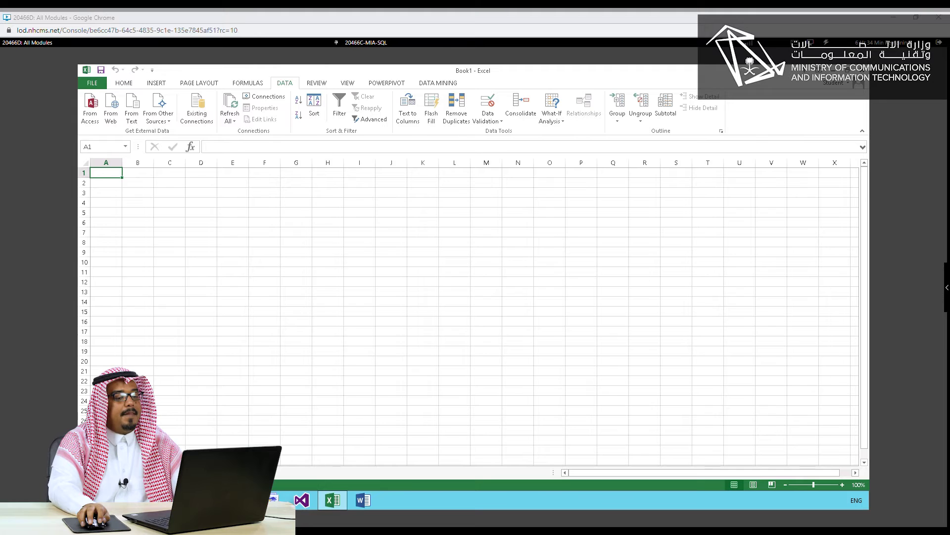
pyautogui.click(162, 120)
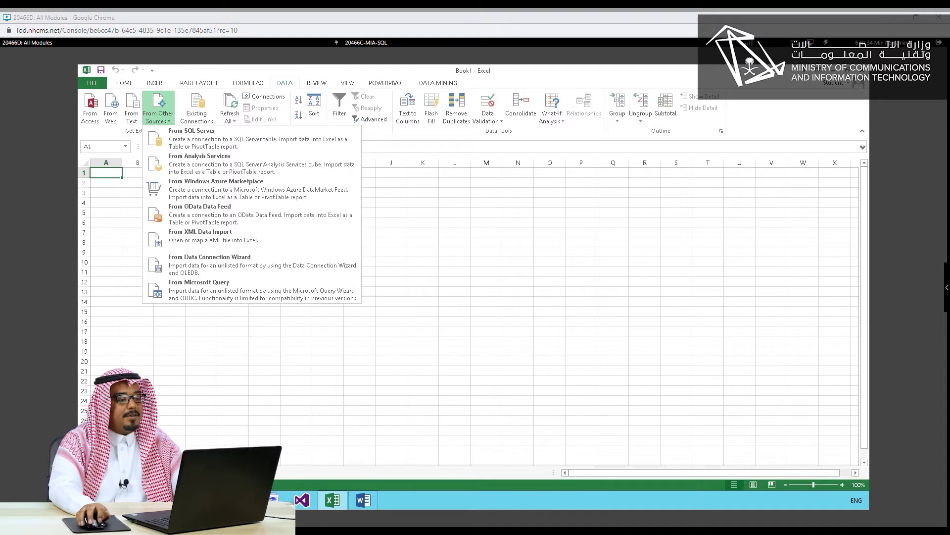
pyautogui.click(195, 169)
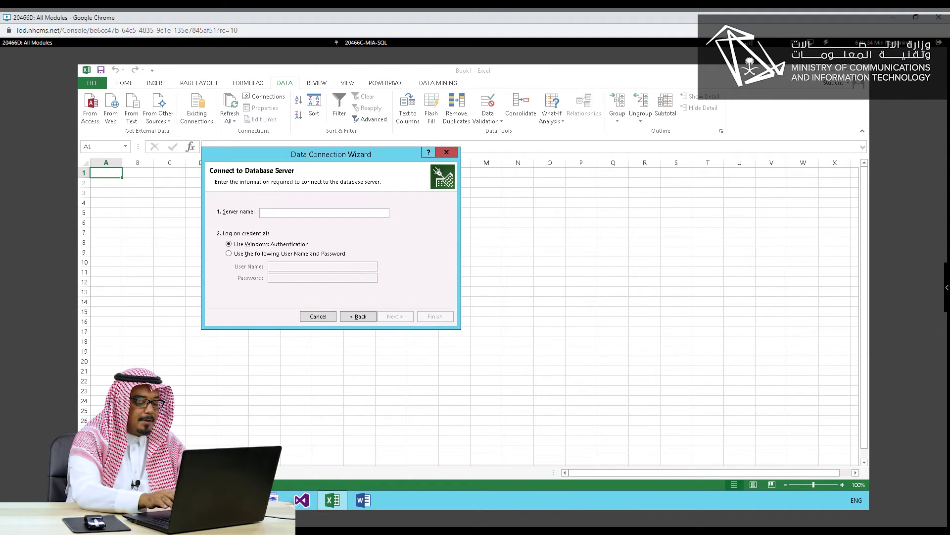
pyautogui.write('MIA')
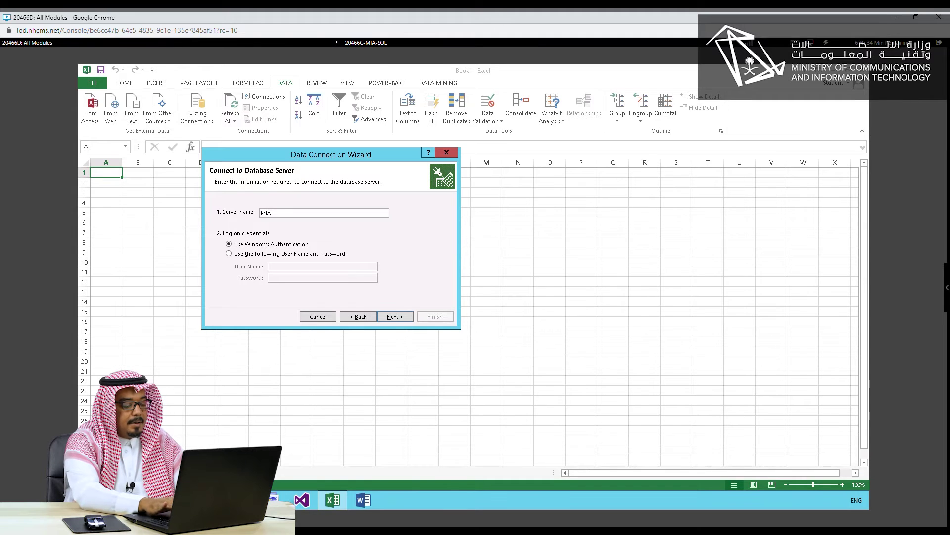
pyautogui.write('-SQL')
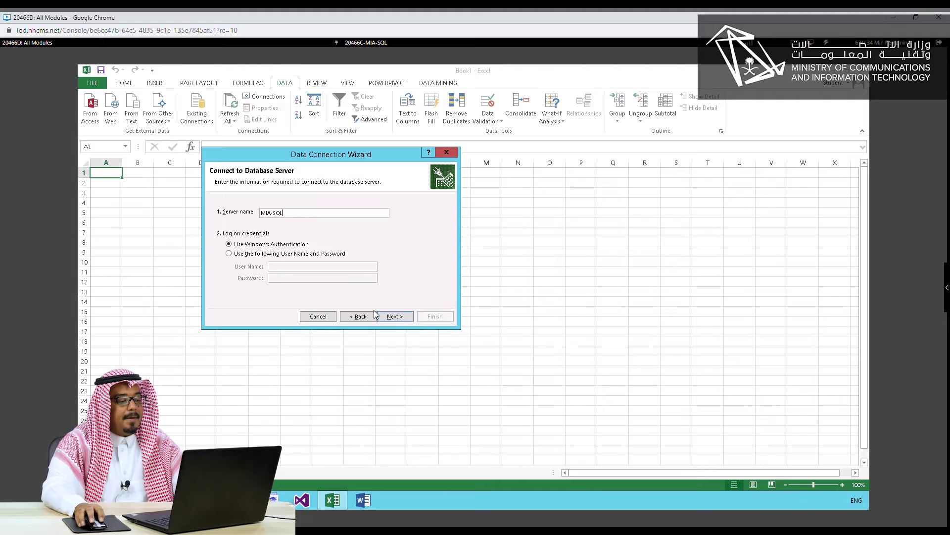
pyautogui.click(403, 319)
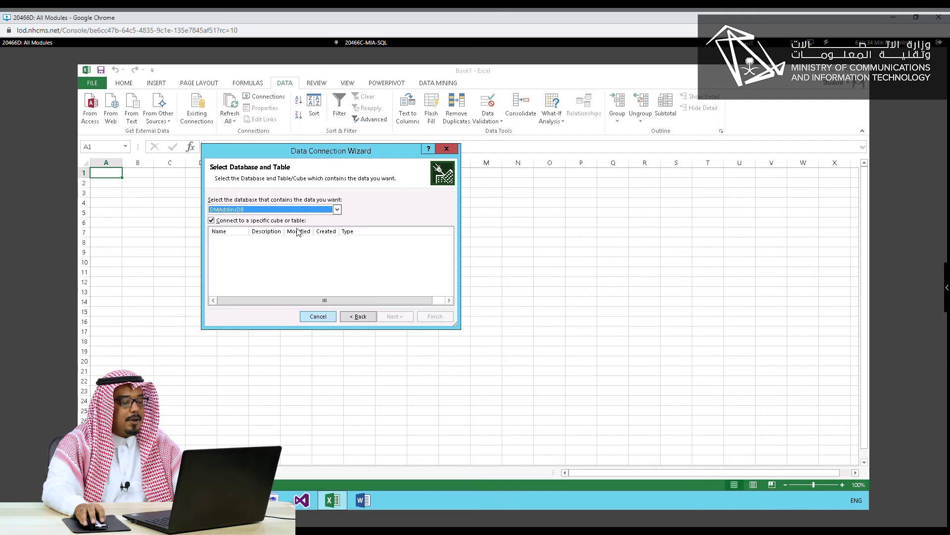
# Step: Choose the Internet Sales cube from the Adventure Works OLAP database and import it as a PivotTable Report at cell A1
pyautogui.click(305, 211)
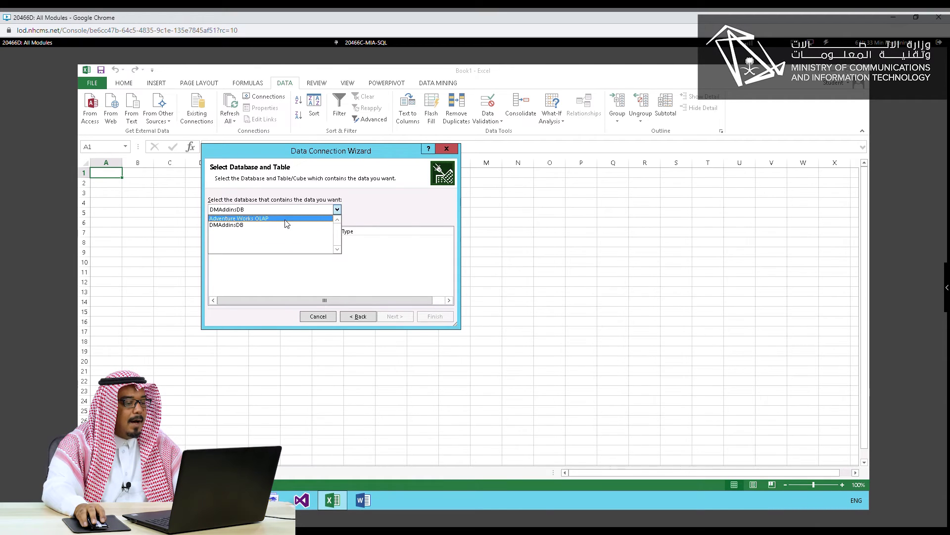
pyautogui.click(285, 220)
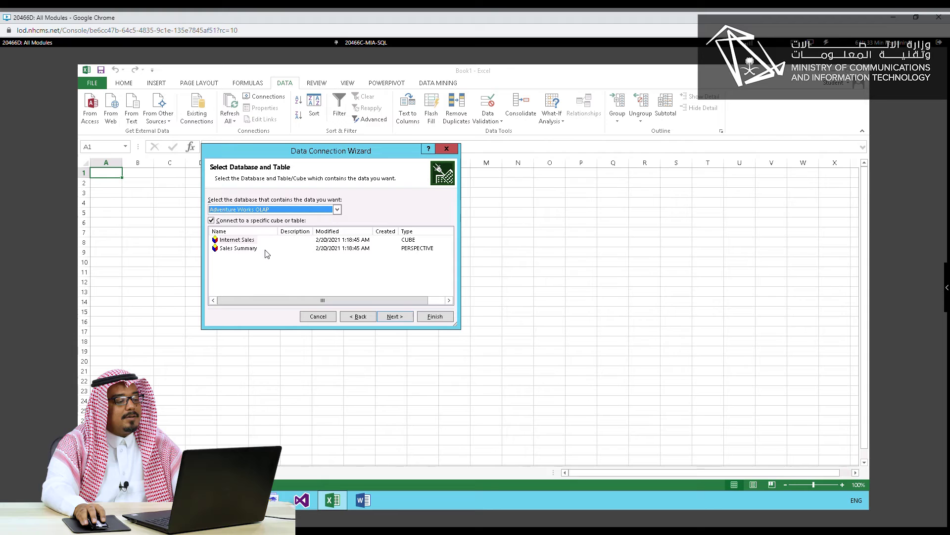
pyautogui.click(242, 241)
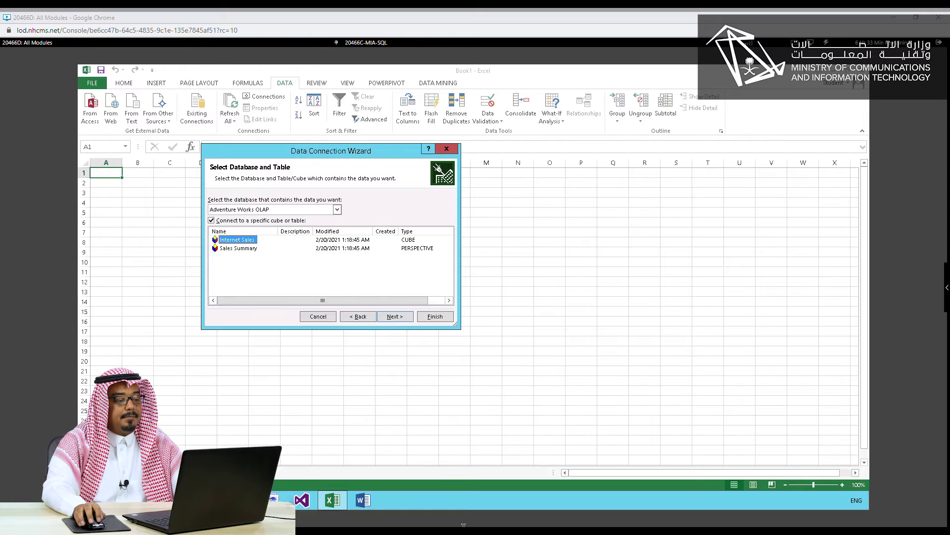
pyautogui.click(394, 316)
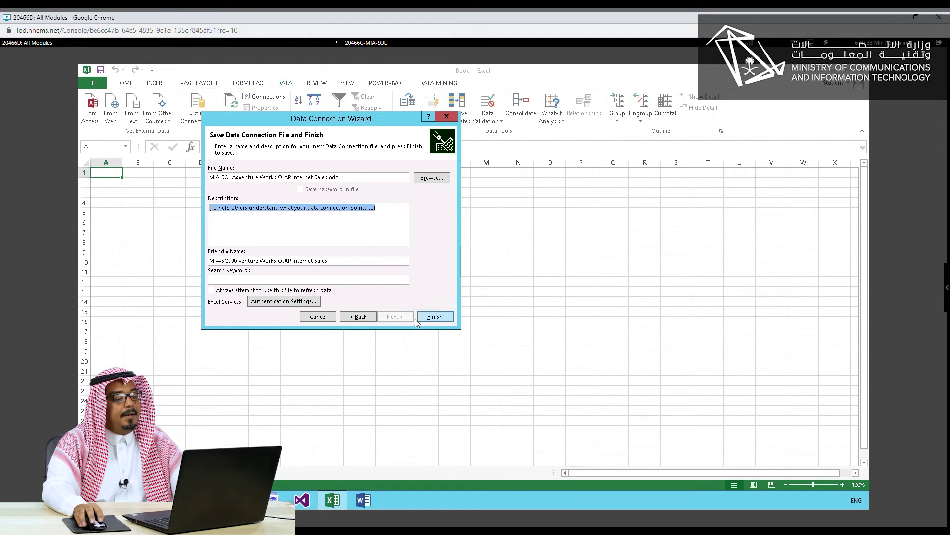
pyautogui.click(435, 317)
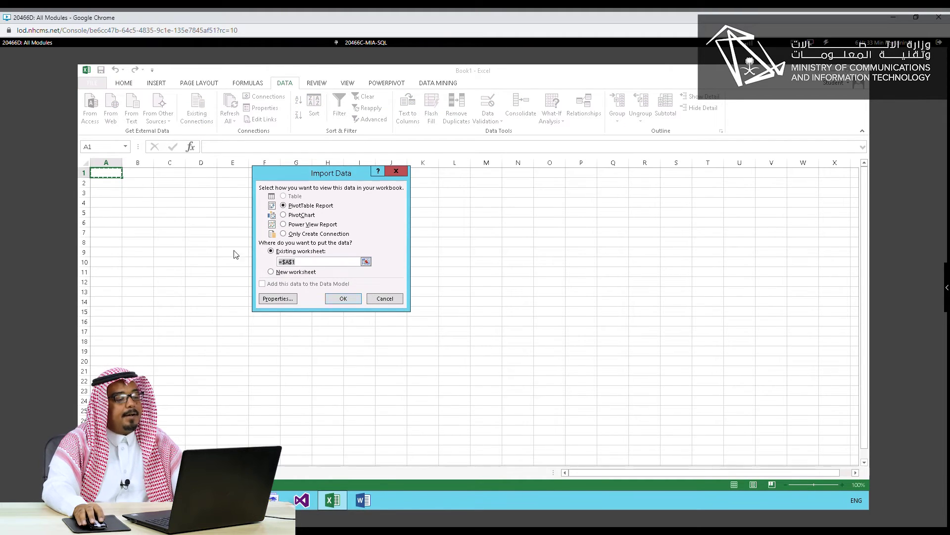
pyautogui.click(344, 299)
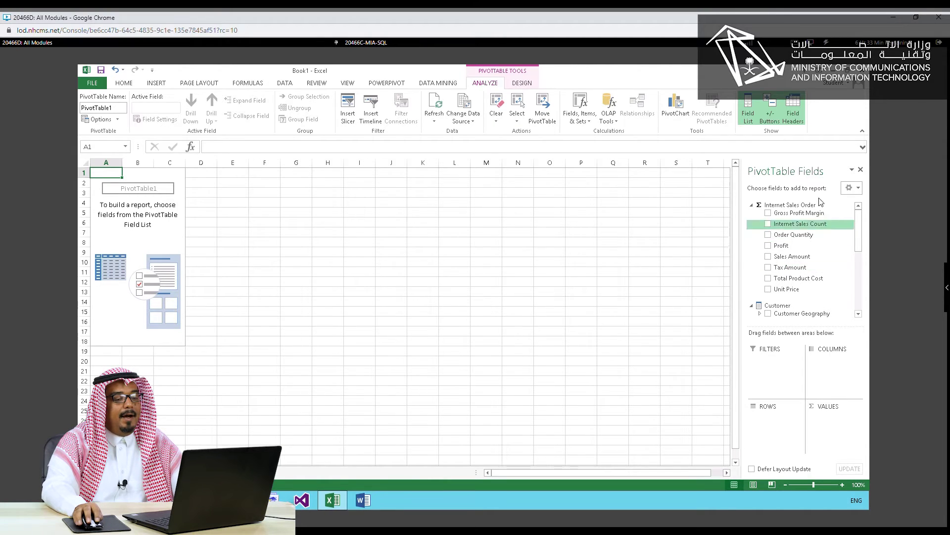
# Step: Collapse all field groups in the PivotTable field list and widen the list
pyautogui.click(752, 205)
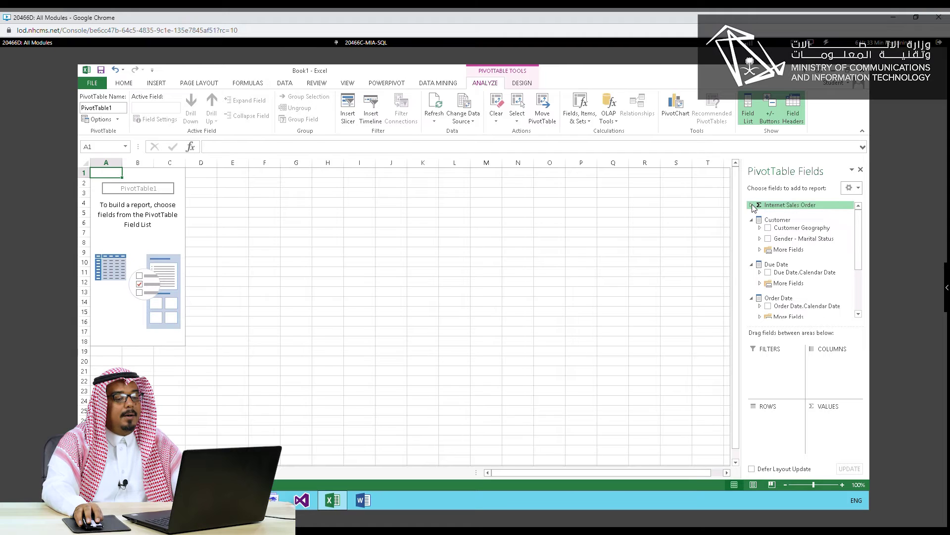
pyautogui.click(858, 188)
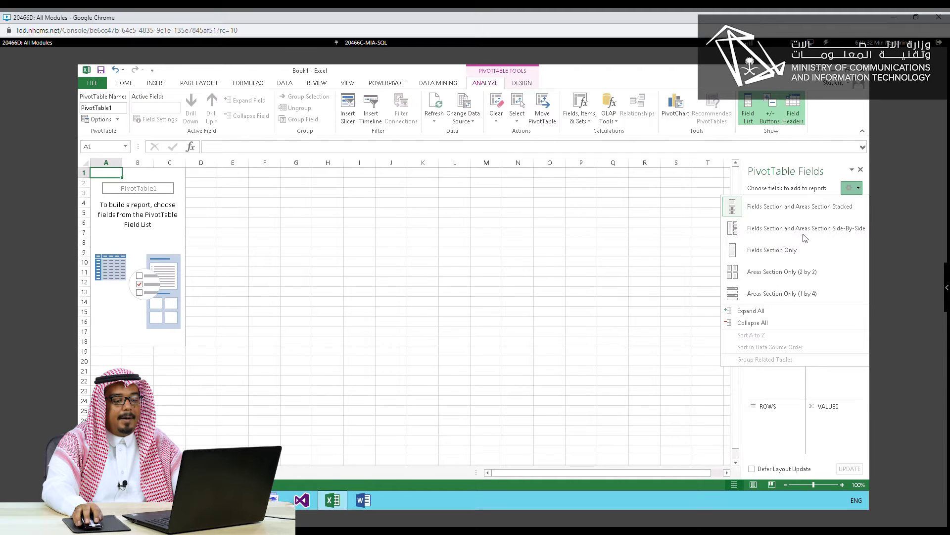
pyautogui.click(779, 323)
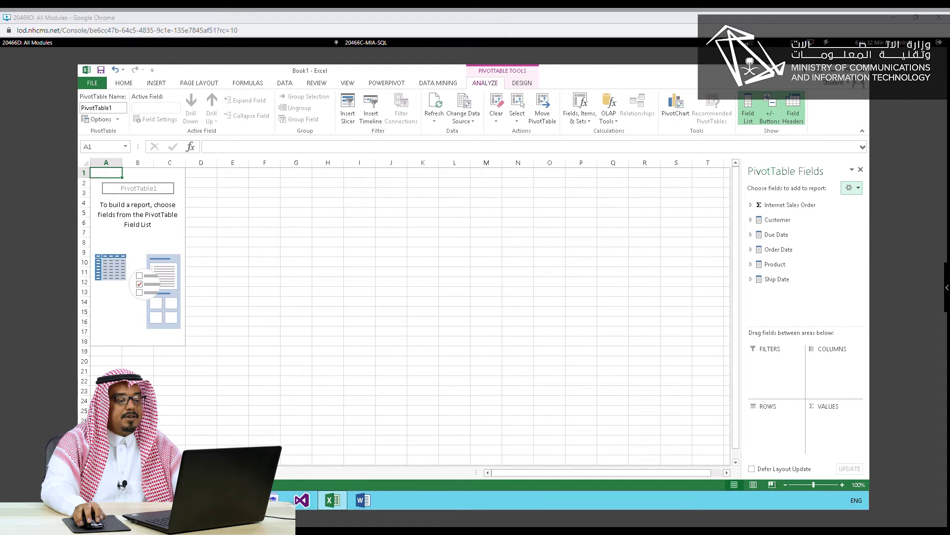
pyautogui.click(543, 471)
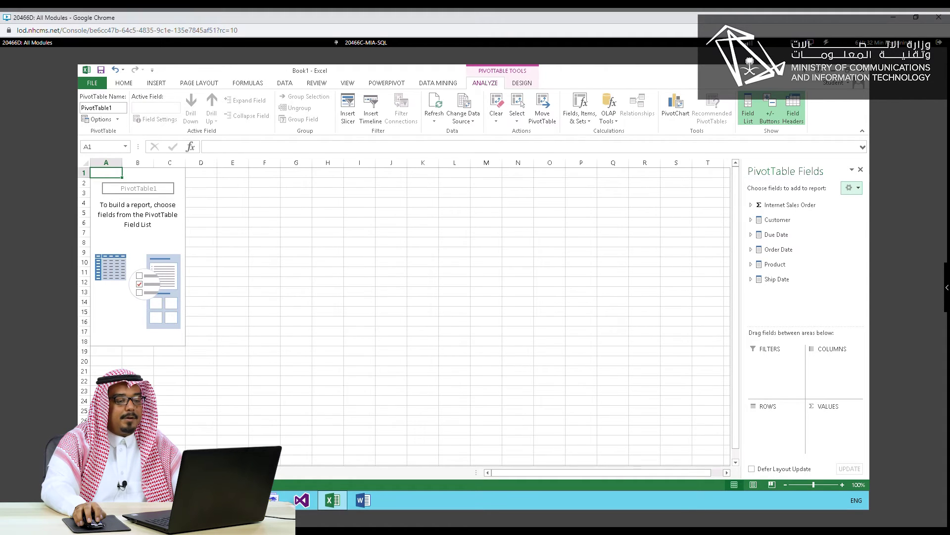
pyautogui.click(752, 205)
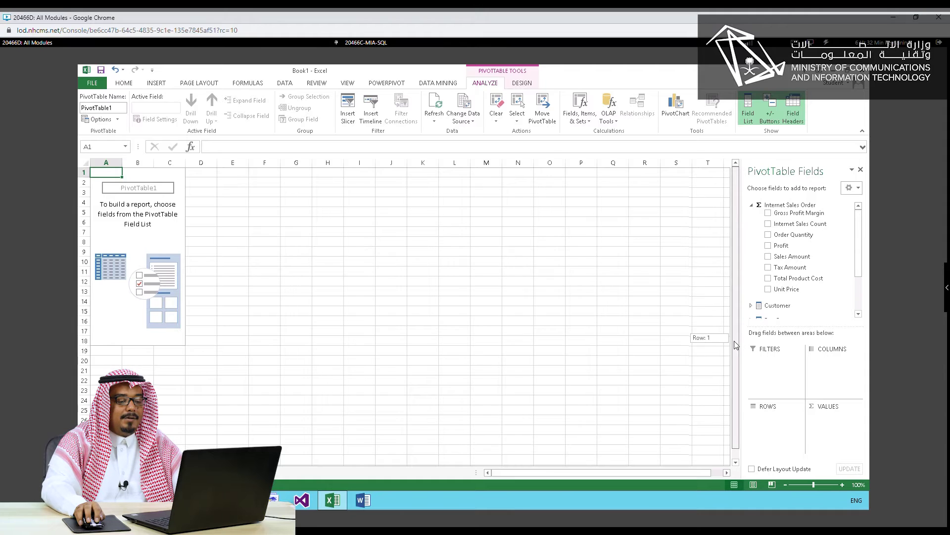
pyautogui.moveTo(738, 331); pyautogui.dragTo(698, 329)
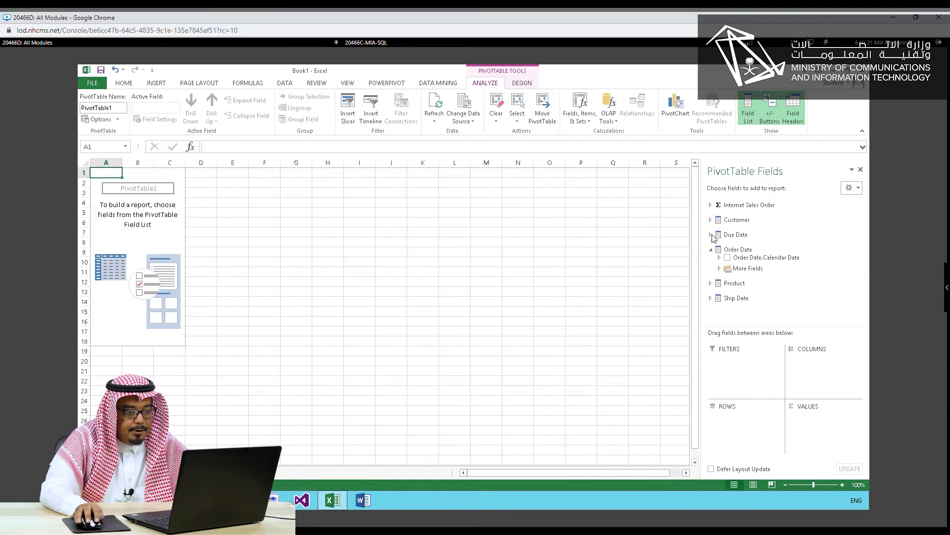
# Step: Add the Sales Amount measure from Internet Sales Order to the PivotTable values
pyautogui.click(710, 205)
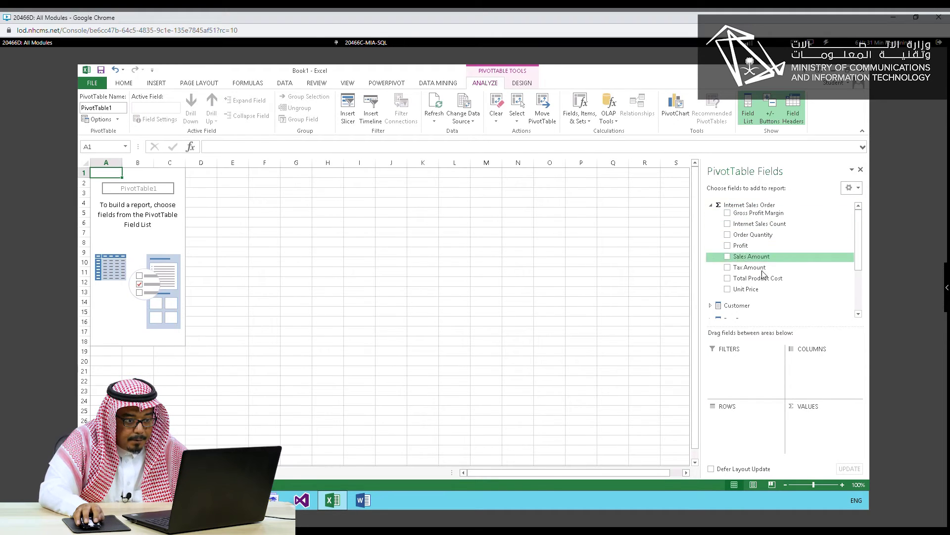
pyautogui.click(729, 256)
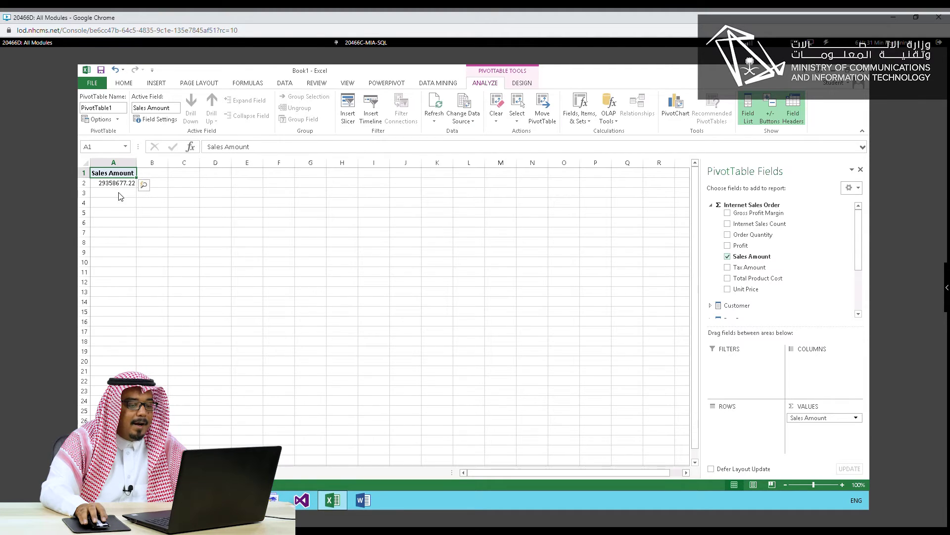
pyautogui.click(711, 205)
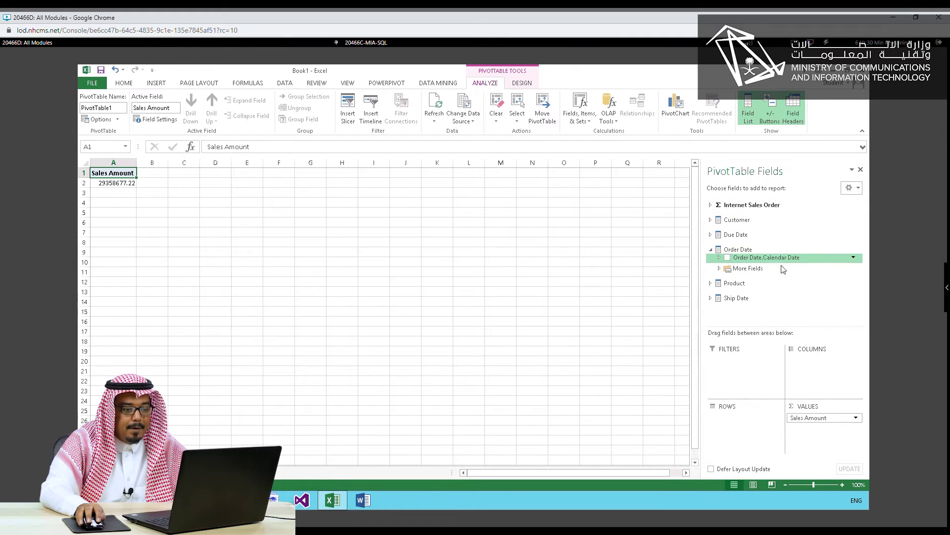
# Step: Add Order Date.Fiscal Year to the PivotTable and move it from columns to rows
pyautogui.click(720, 269)
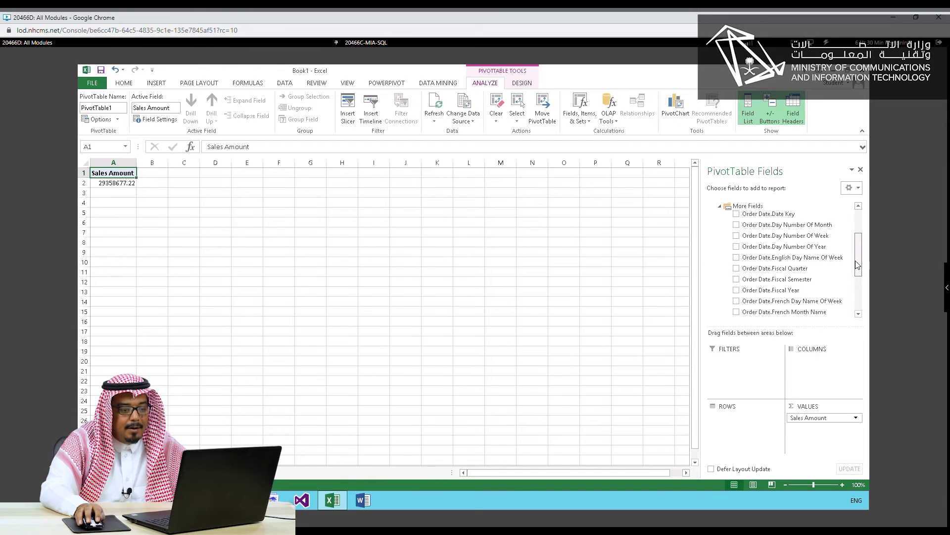
pyautogui.click(737, 291)
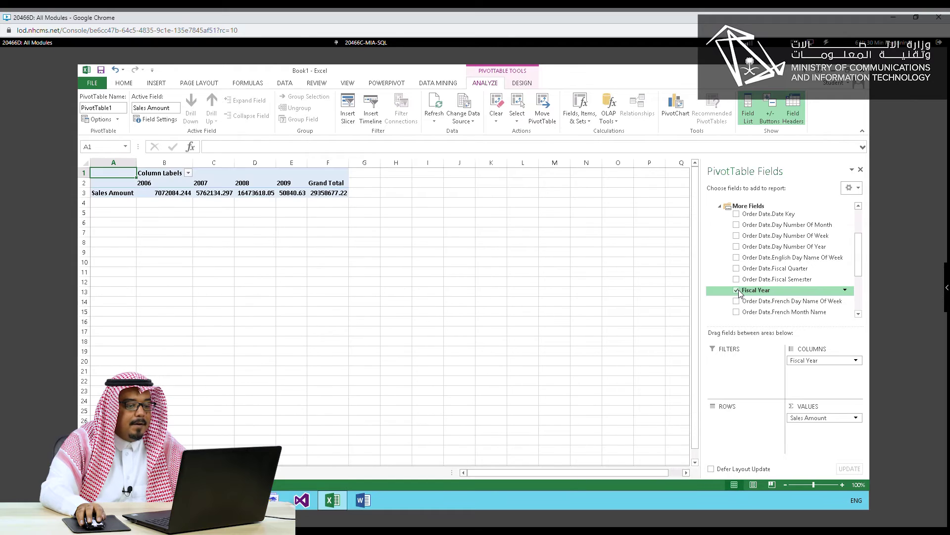
pyautogui.moveTo(836, 363); pyautogui.dragTo(738, 436)
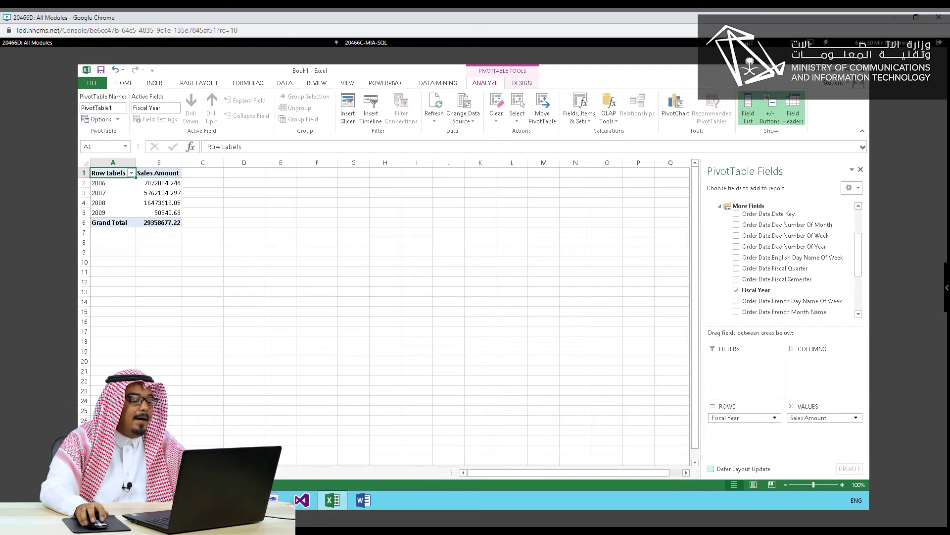
pyautogui.moveTo(272, 500)
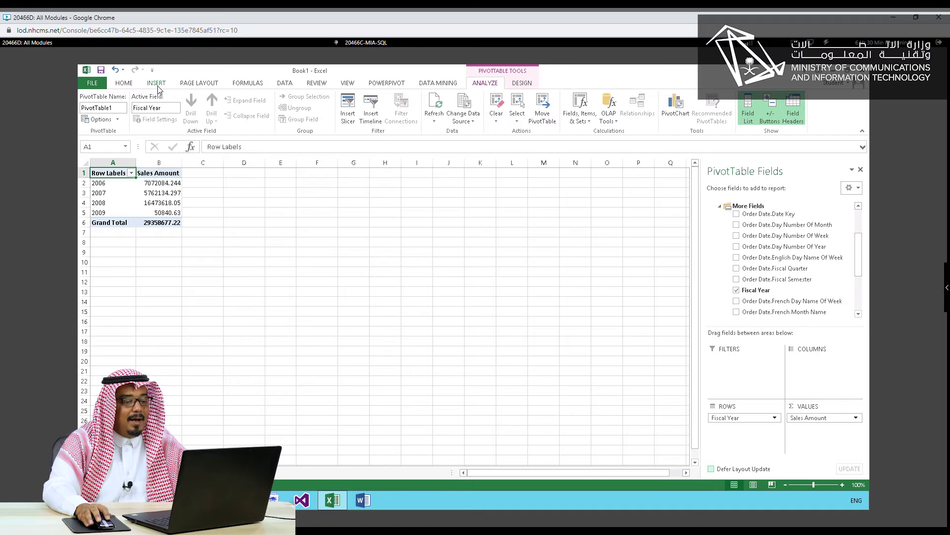
# Step: Add the English Product Category Name level of Product Category to the PivotTable rows below Fiscal Year
pyautogui.click(721, 207)
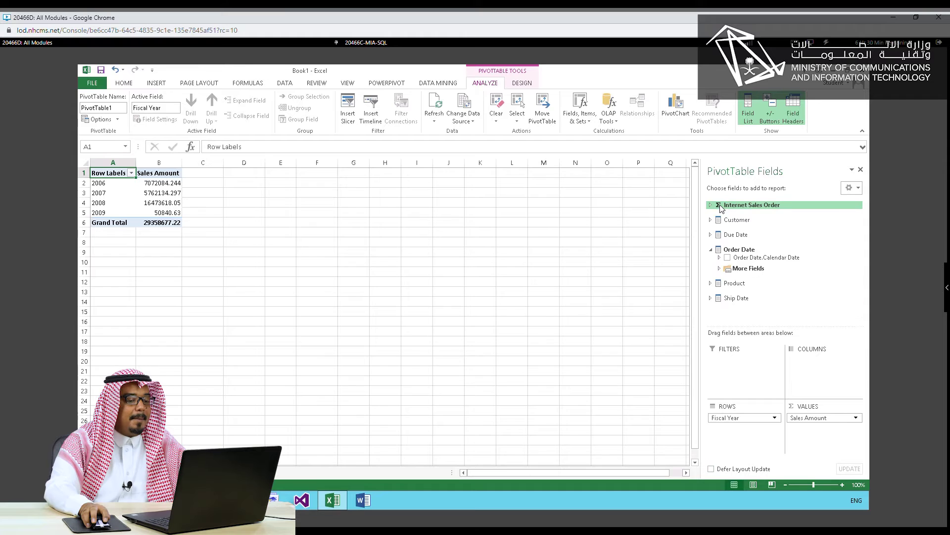
pyautogui.click(711, 250)
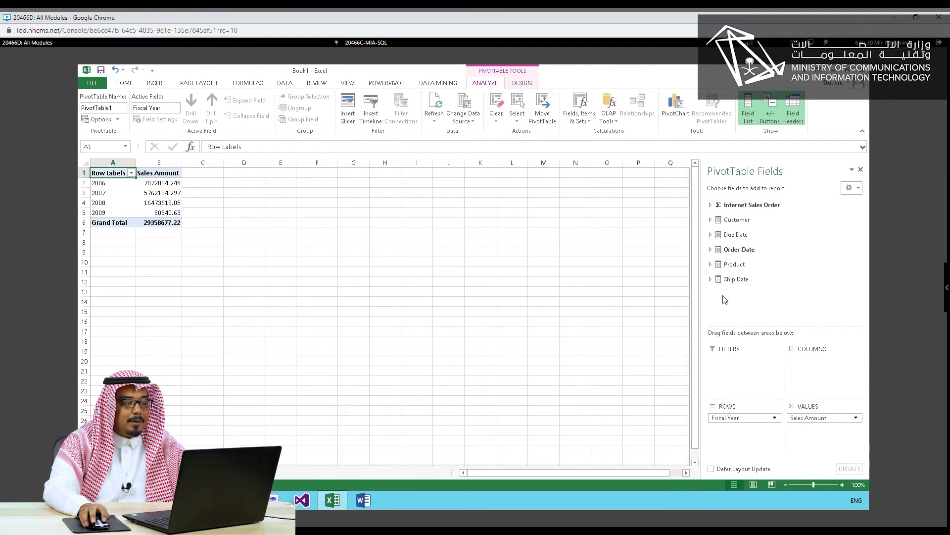
pyautogui.click(711, 265)
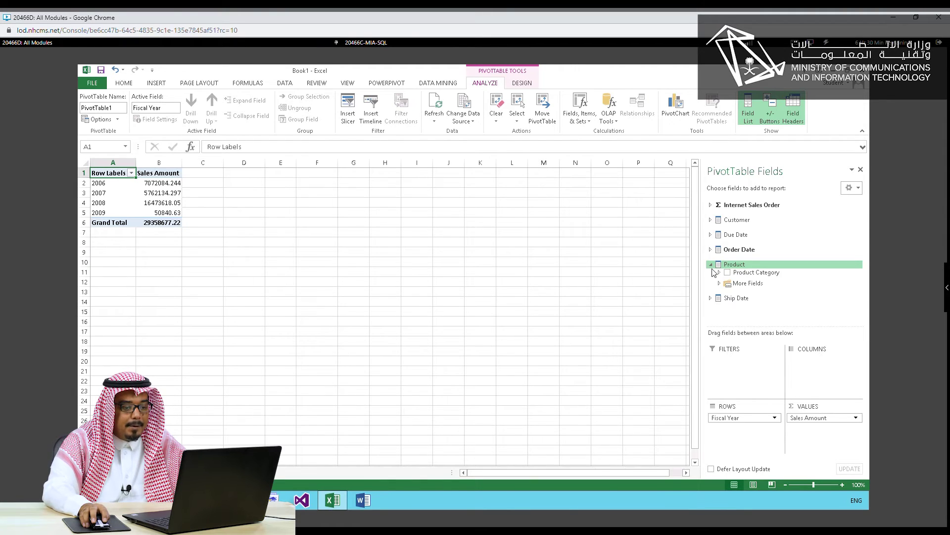
pyautogui.click(720, 273)
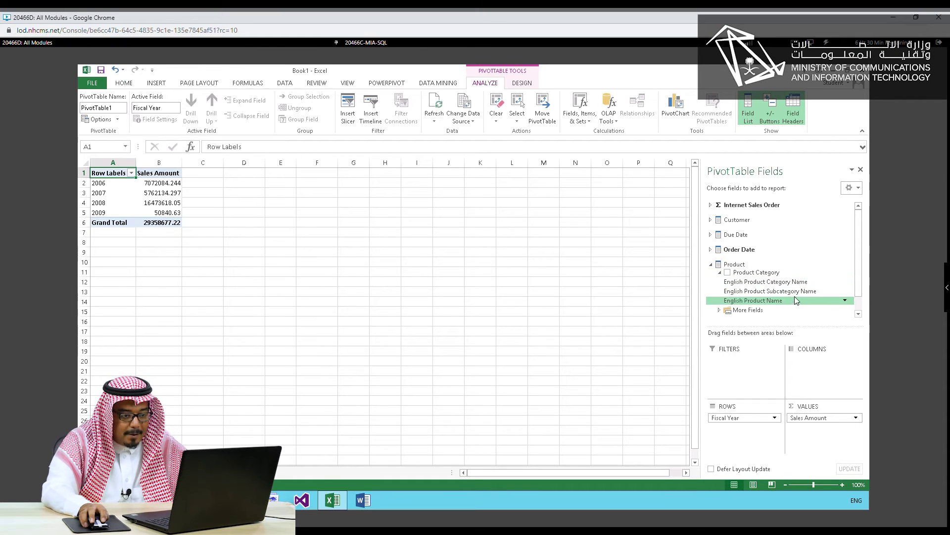
pyautogui.moveTo(802, 283); pyautogui.dragTo(747, 425)
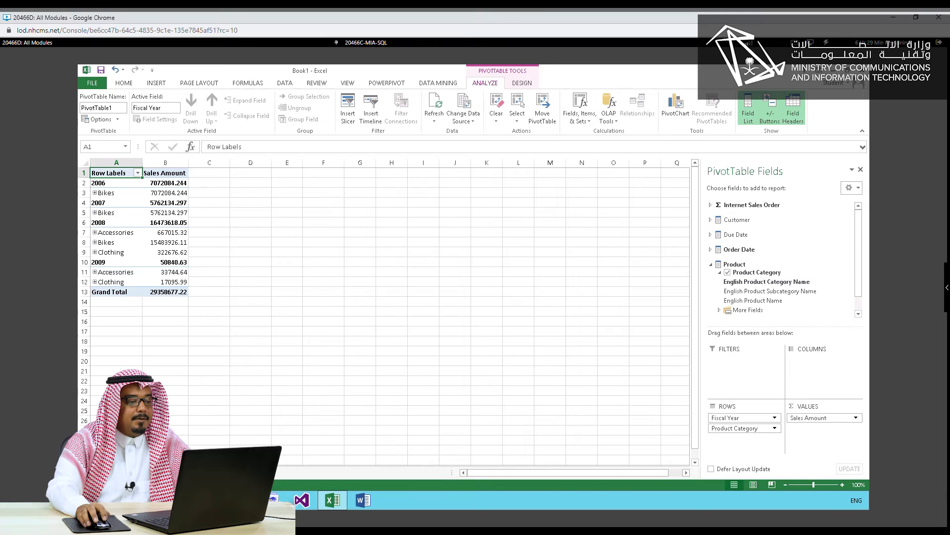
# Step: Insert a slicer for the English Product Category Name level of Product Category
pyautogui.click(348, 109)
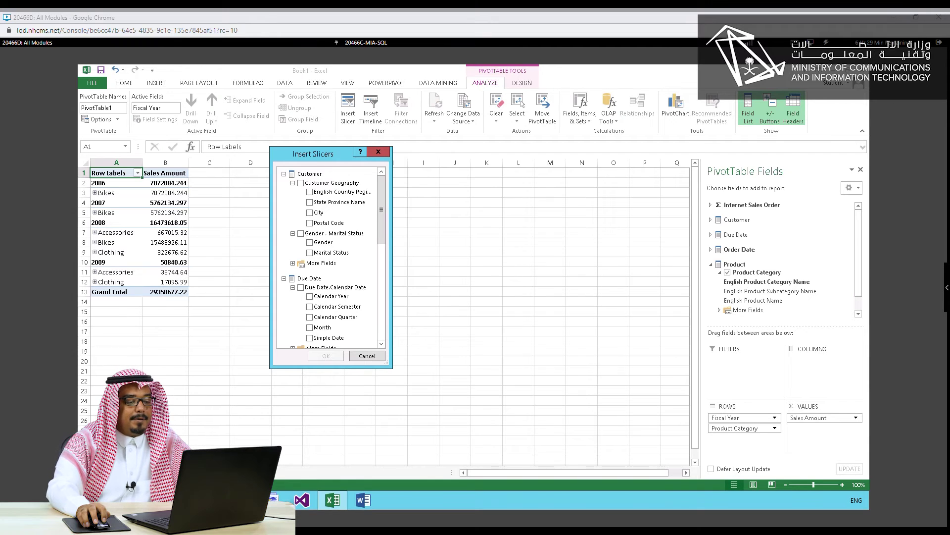
pyautogui.click(284, 174)
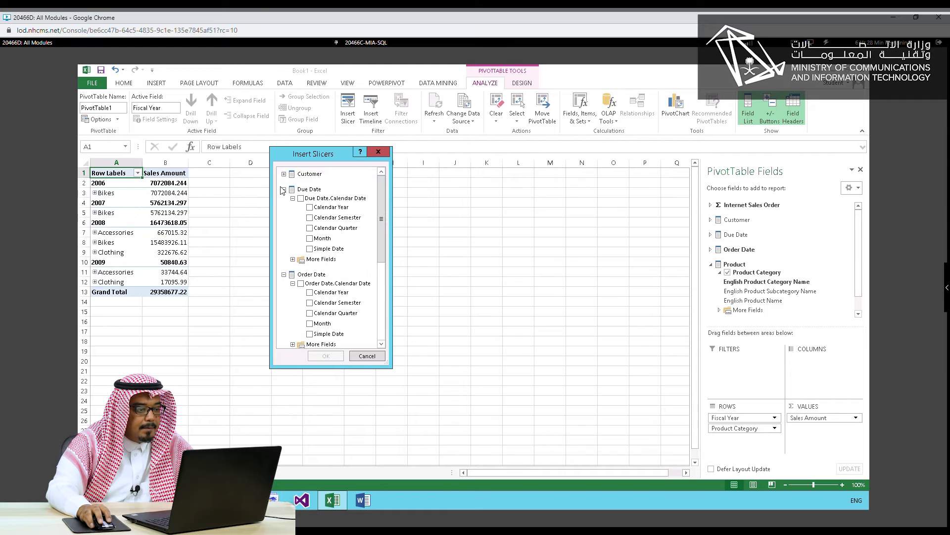
pyautogui.click(284, 189)
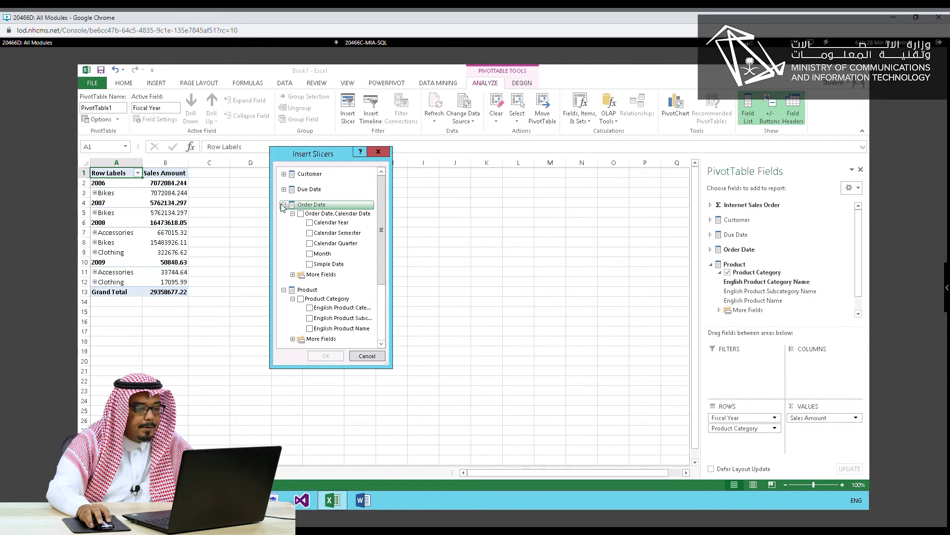
pyautogui.click(284, 204)
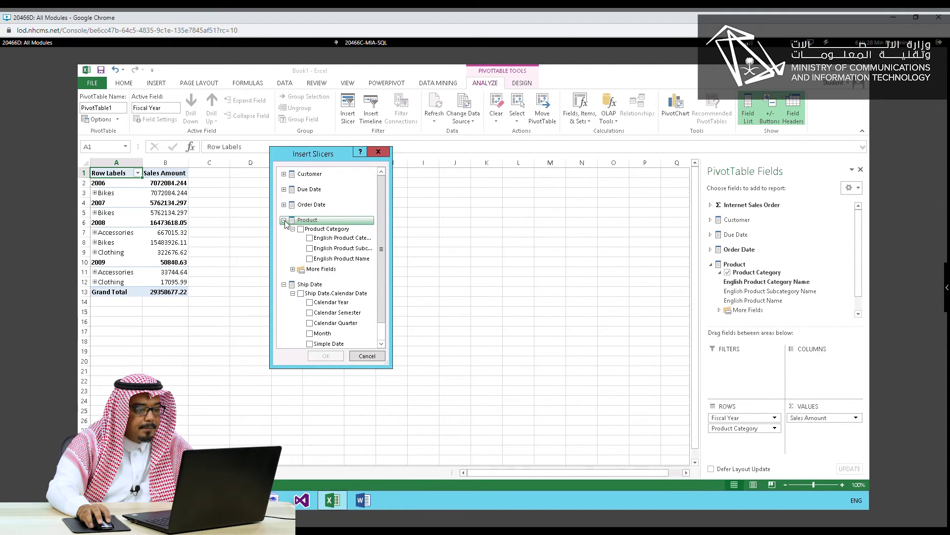
pyautogui.click(284, 220)
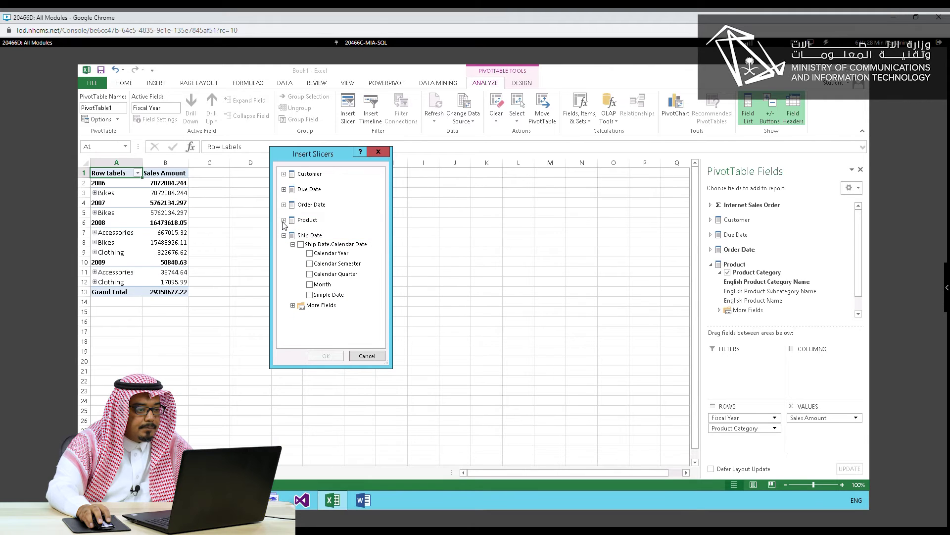
pyautogui.click(284, 220)
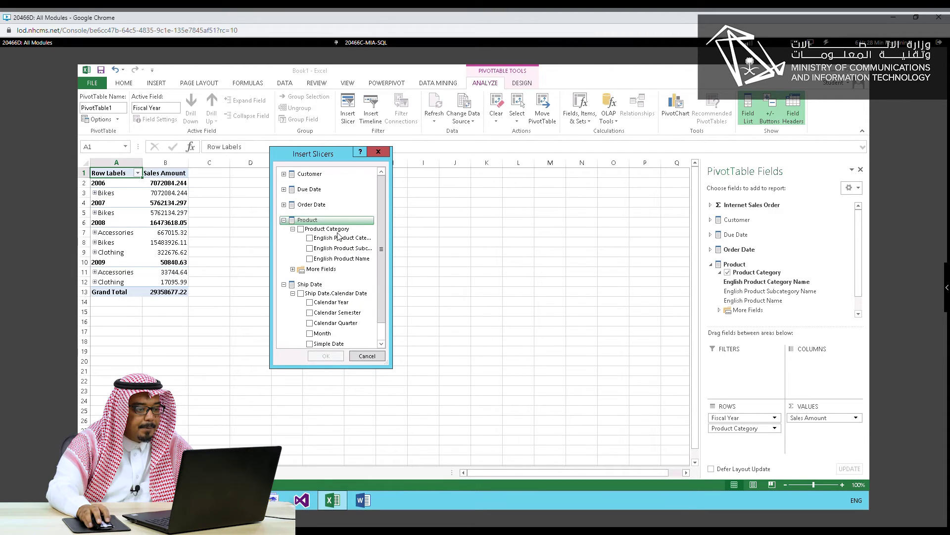
pyautogui.click(310, 238)
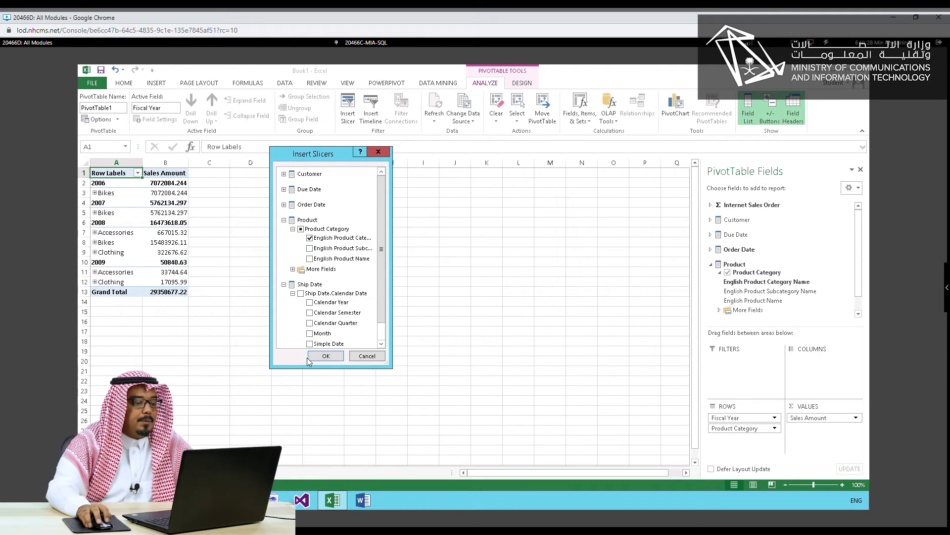
pyautogui.click(326, 356)
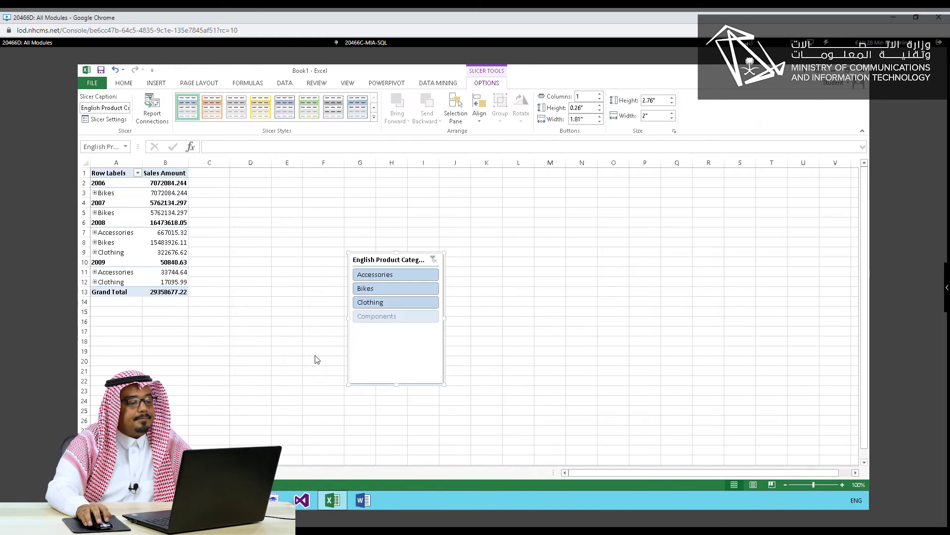
# Step: Use the product category slicer to view Bikes, Accessories and Clothing sales one at a time, and clear the filter
pyautogui.click(388, 291)
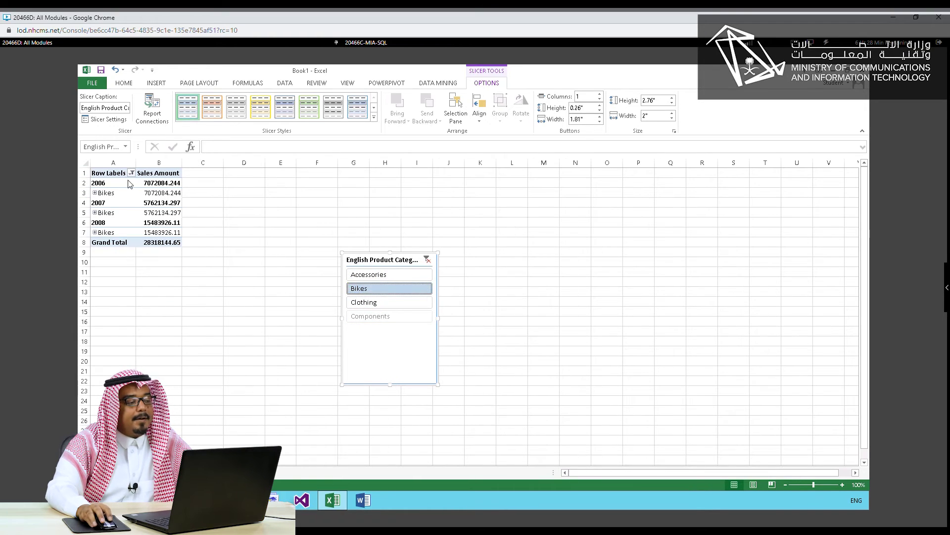
pyautogui.click(375, 278)
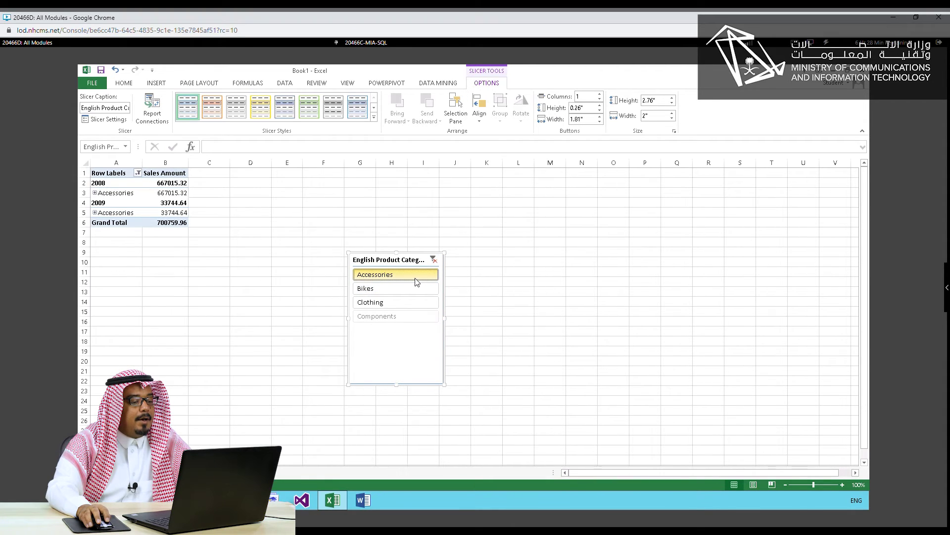
pyautogui.click(388, 303)
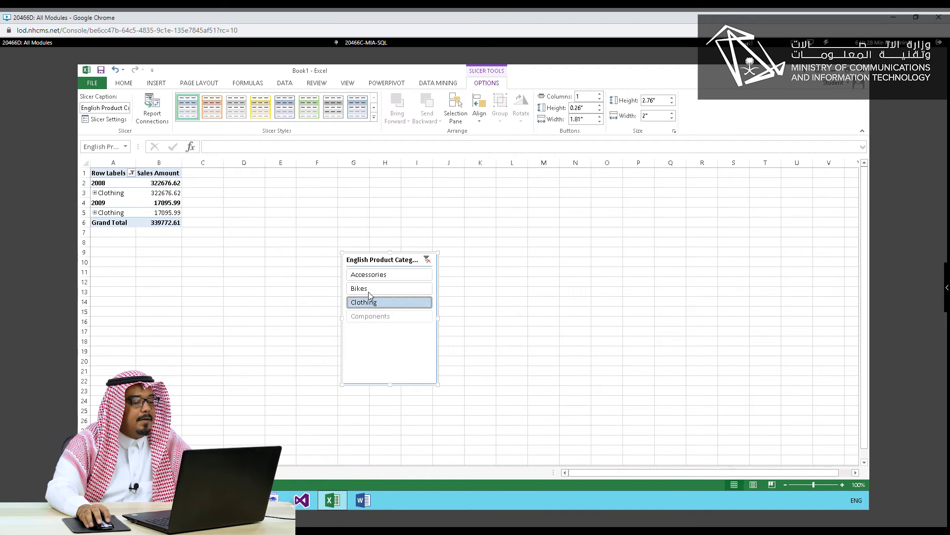
pyautogui.click(368, 291)
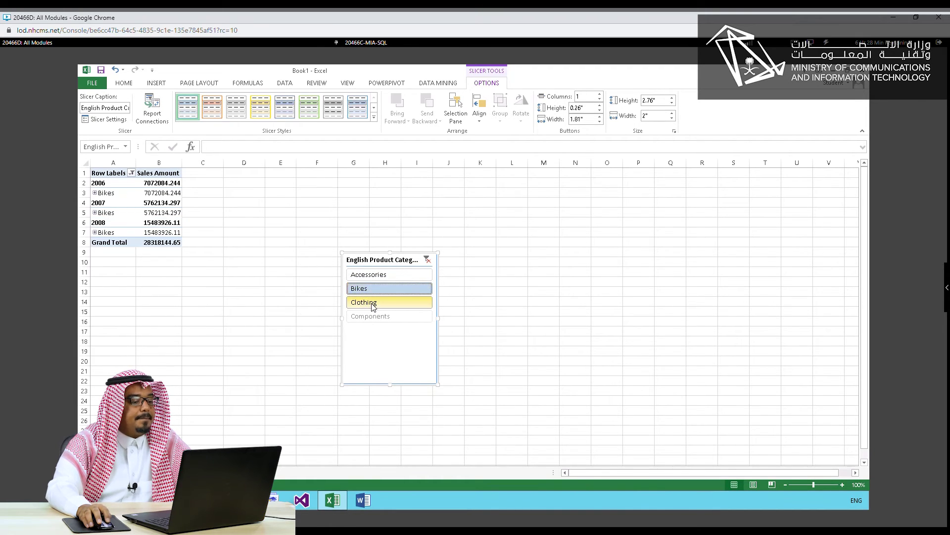
pyautogui.click(373, 304)
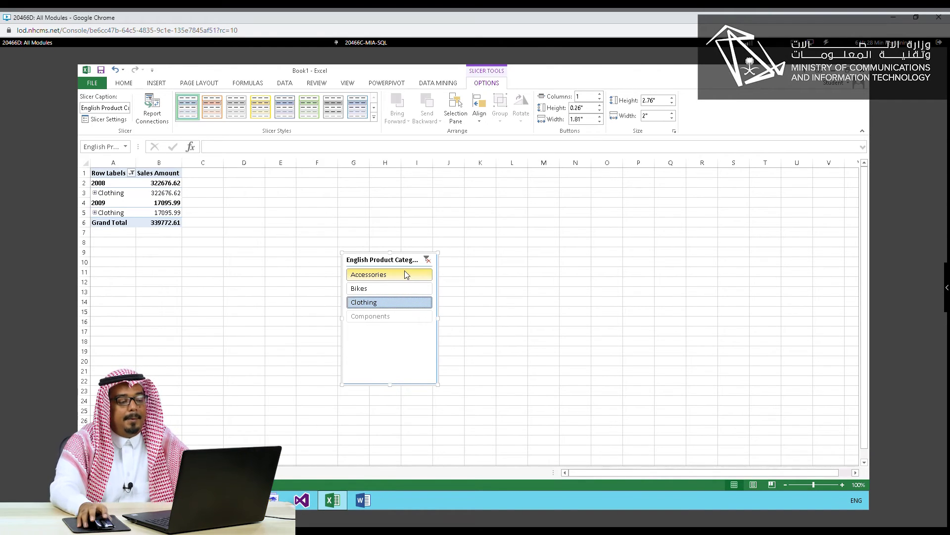
pyautogui.click(427, 259)
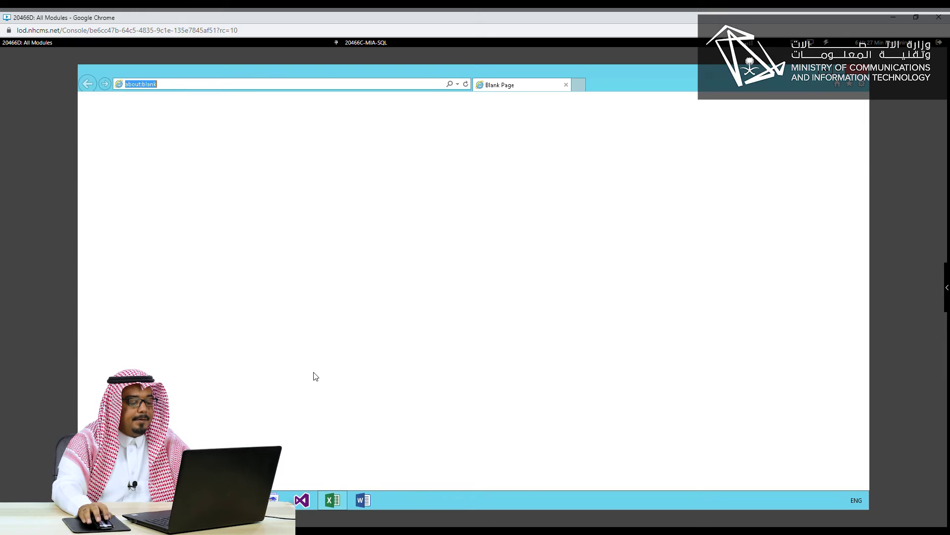
pyautogui.write('http://loc')
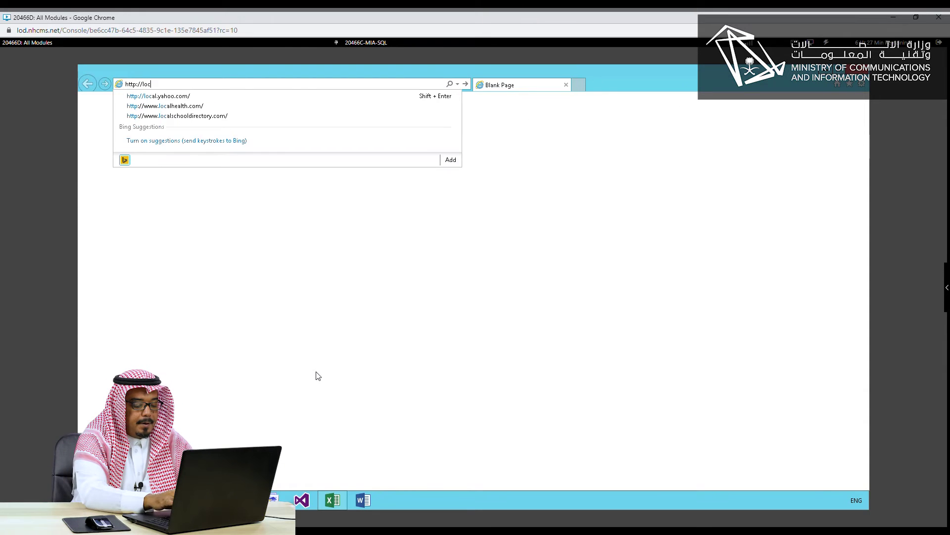
pyautogui.write('alhost/sites/advent')
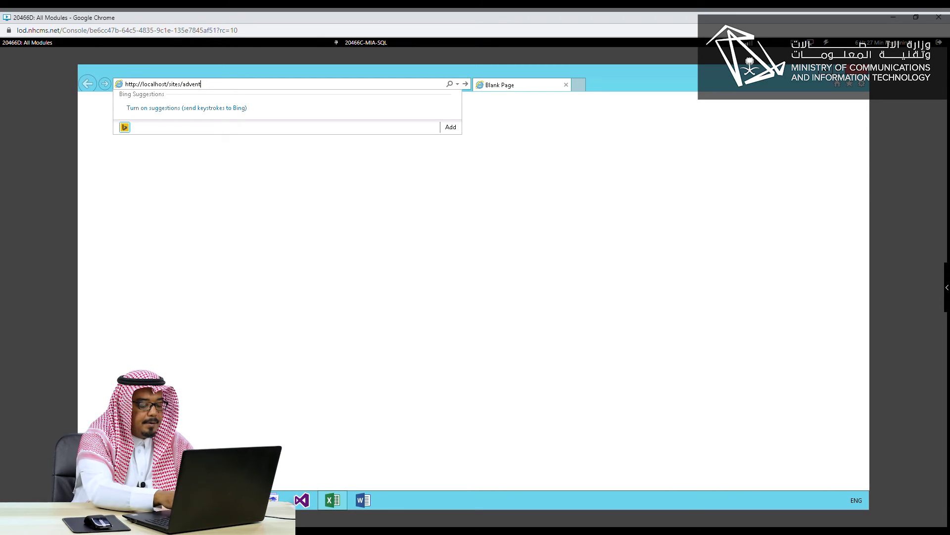
pyautogui.write('orks')
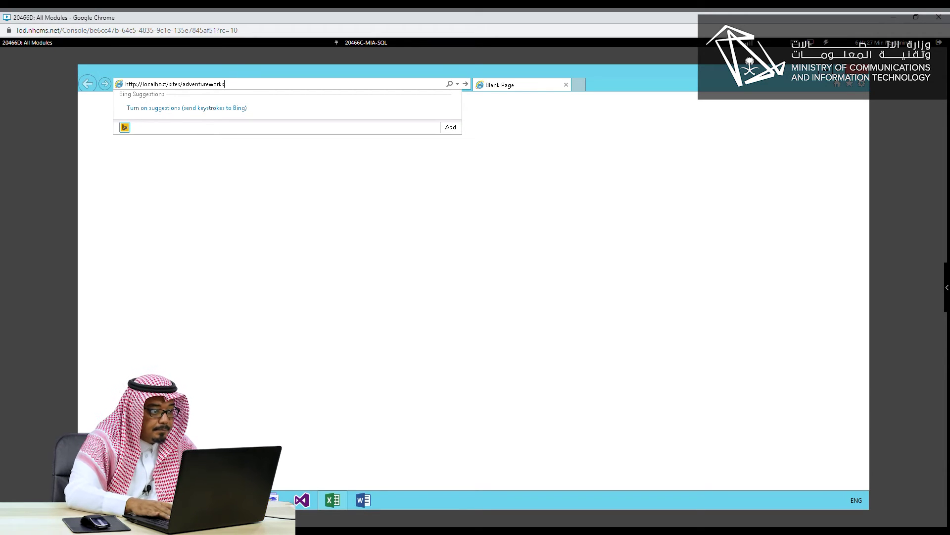
pyautogui.press('Return')
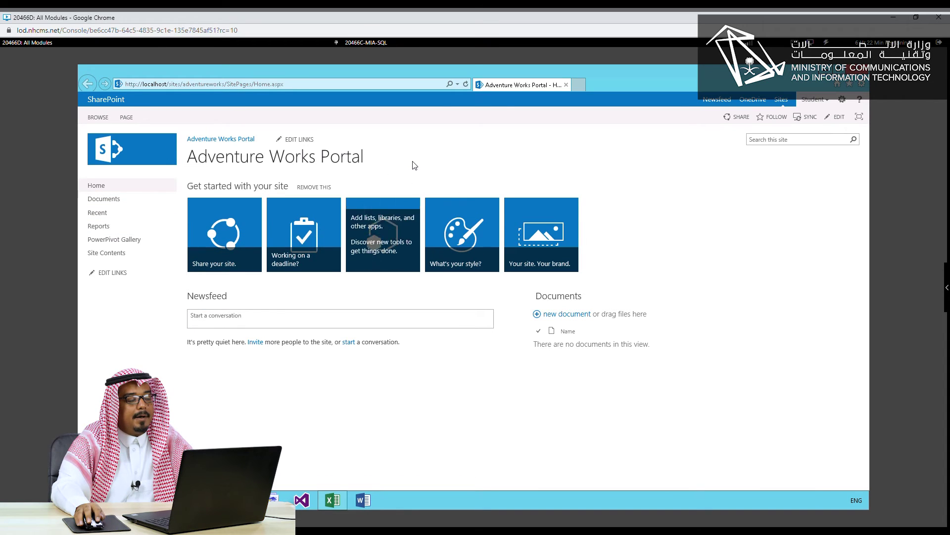
# Step: Open the Sales Trends report from the portal's Reports library
pyautogui.click(122, 224)
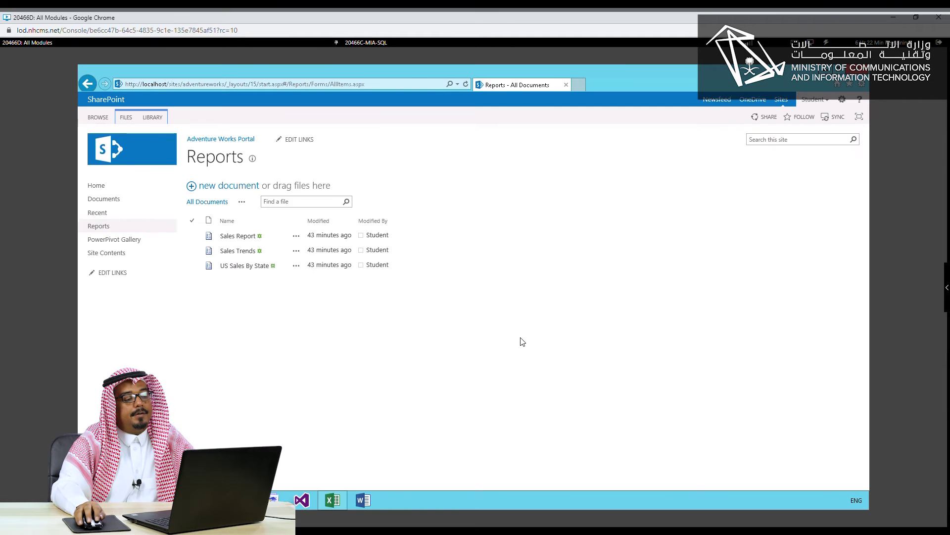
pyautogui.click(297, 242)
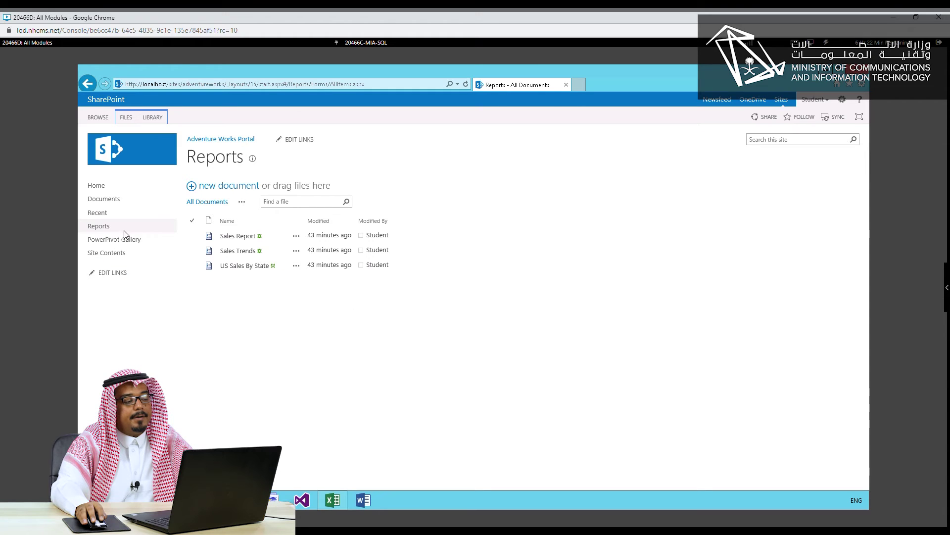
pyautogui.click(193, 266)
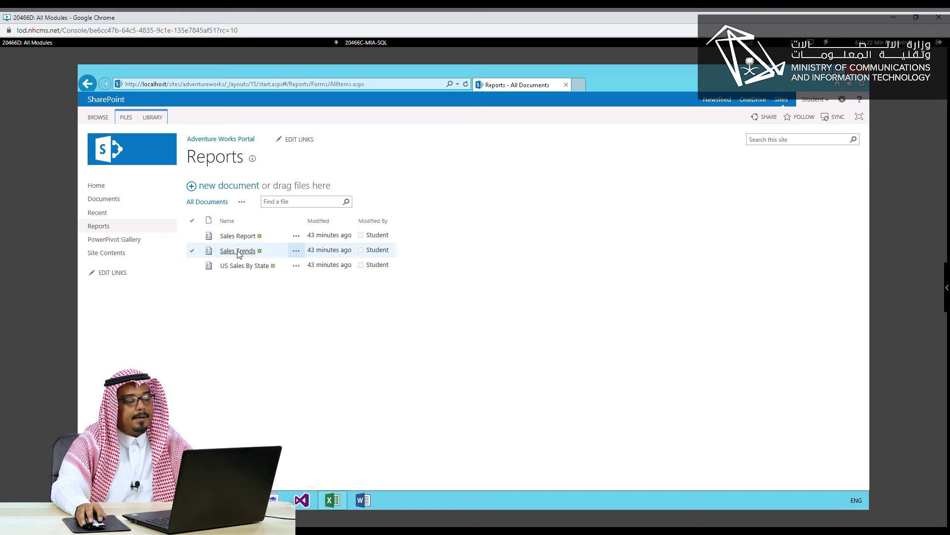
pyautogui.click(238, 251)
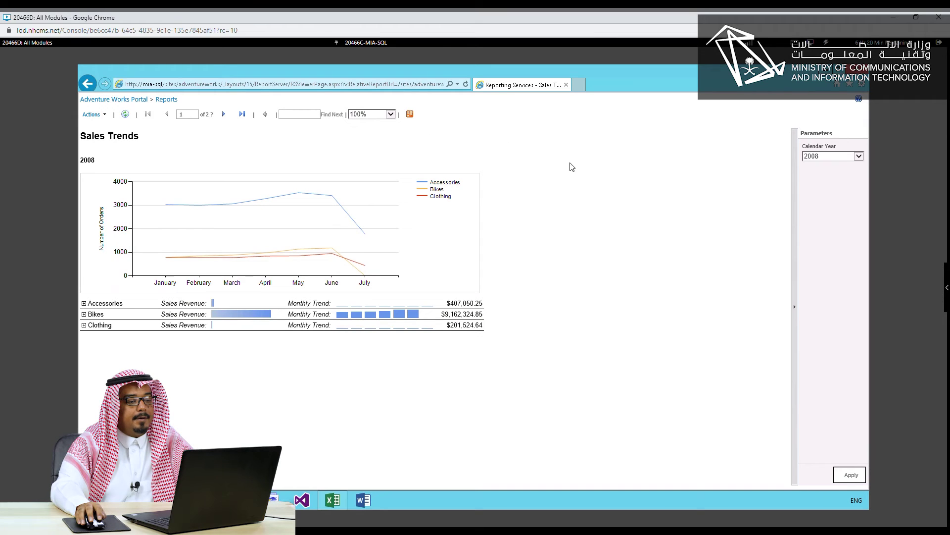
# Step: Set the Sales Trends report's Calendar Year parameter to 2007 and apply it
pyautogui.click(858, 157)
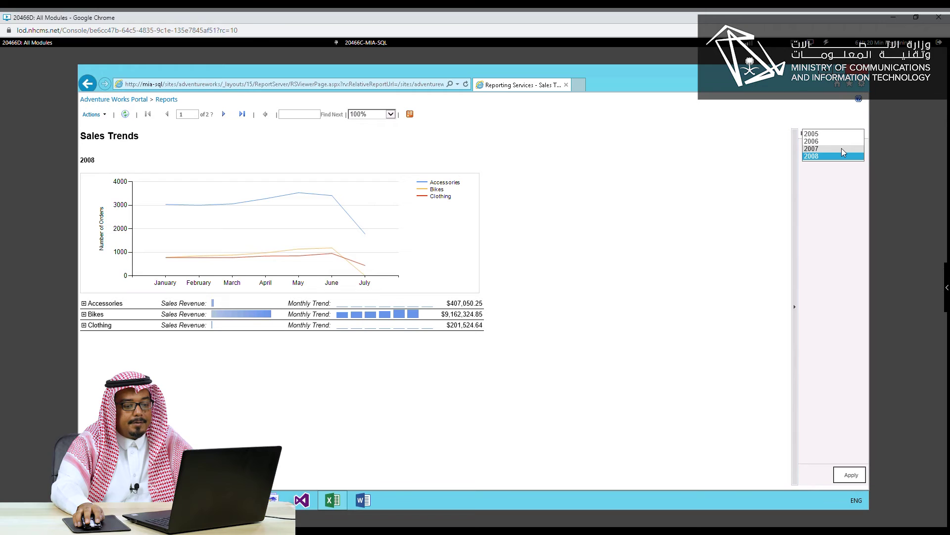
pyautogui.click(842, 149)
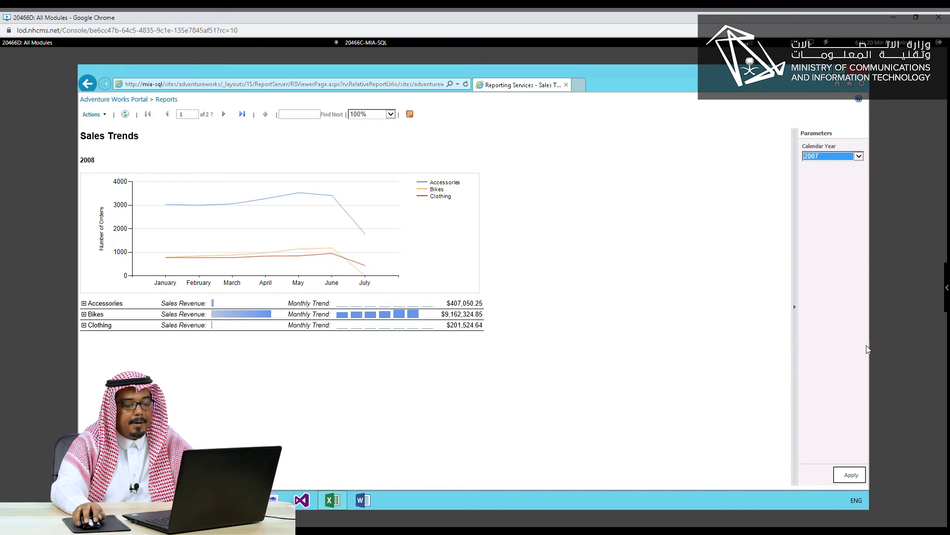
pyautogui.click(849, 476)
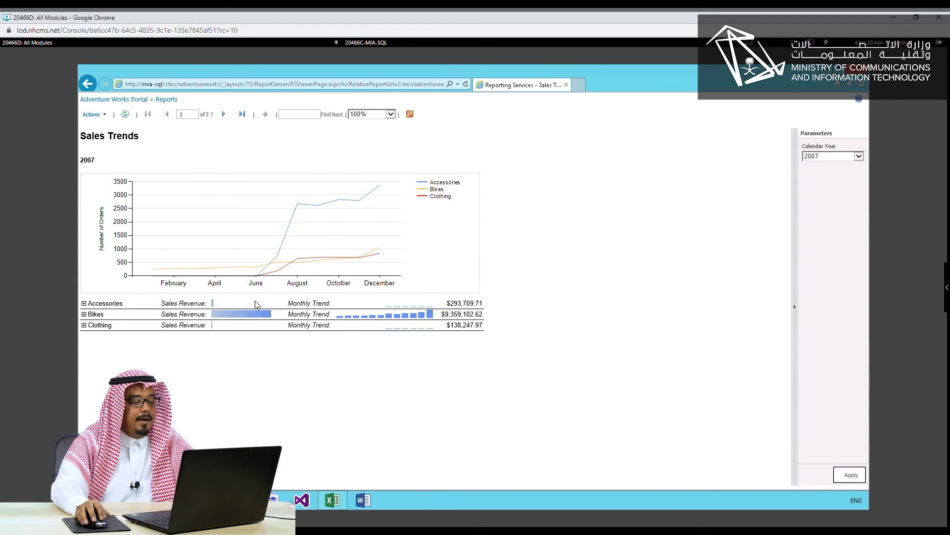
# Step: Refresh the Sales Trends report and look through the actions available for it
pyautogui.click(125, 115)
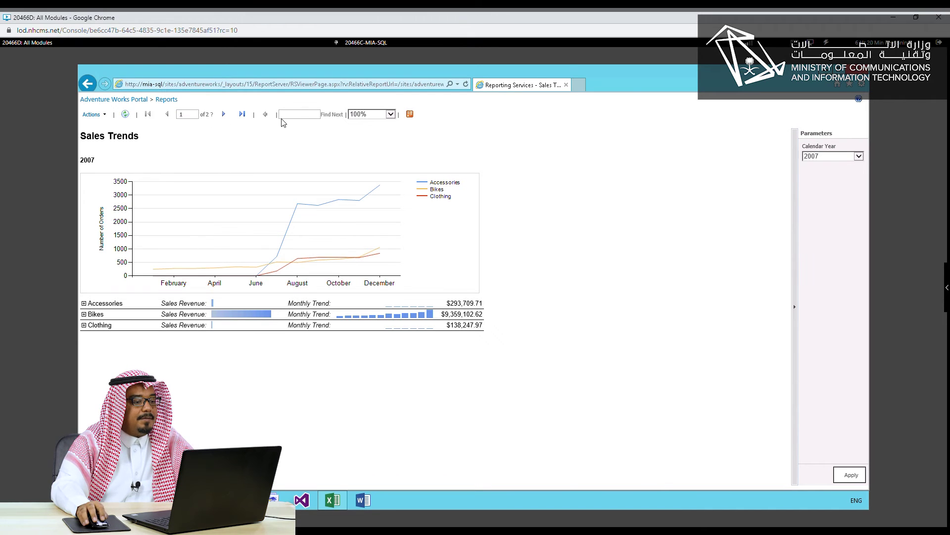
pyautogui.click(98, 119)
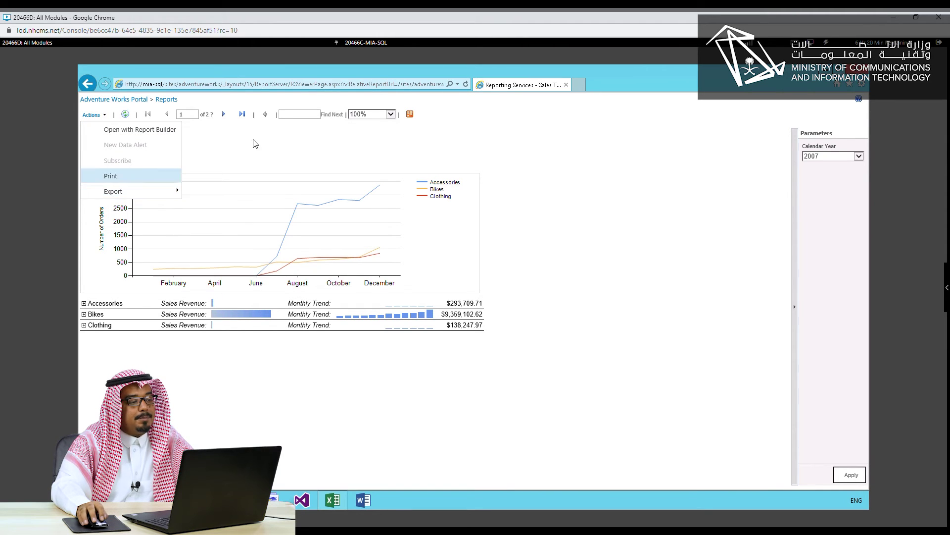
pyautogui.click(332, 295)
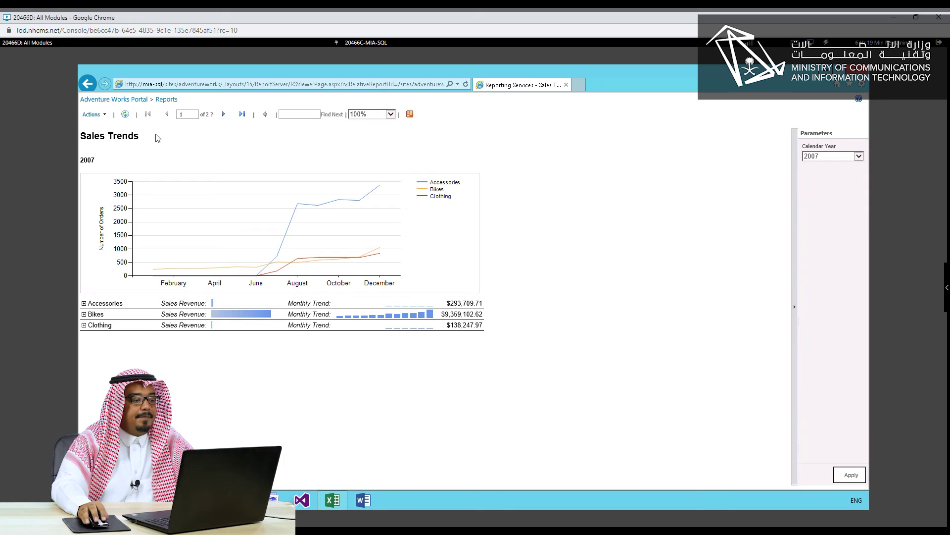
# Step: View the Sales Report from the portal's Reports library and return to the Adventure Works Portal home page
pyautogui.click(116, 100)
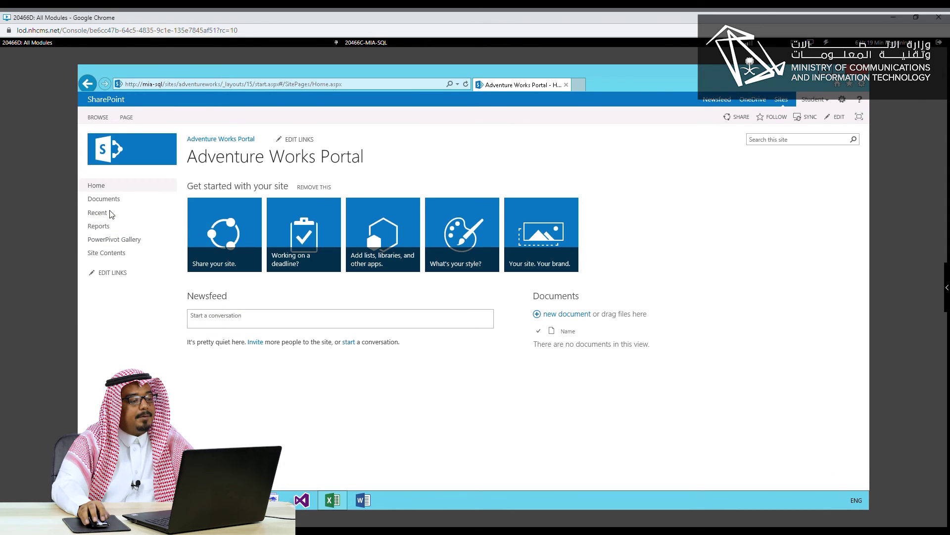
pyautogui.click(99, 226)
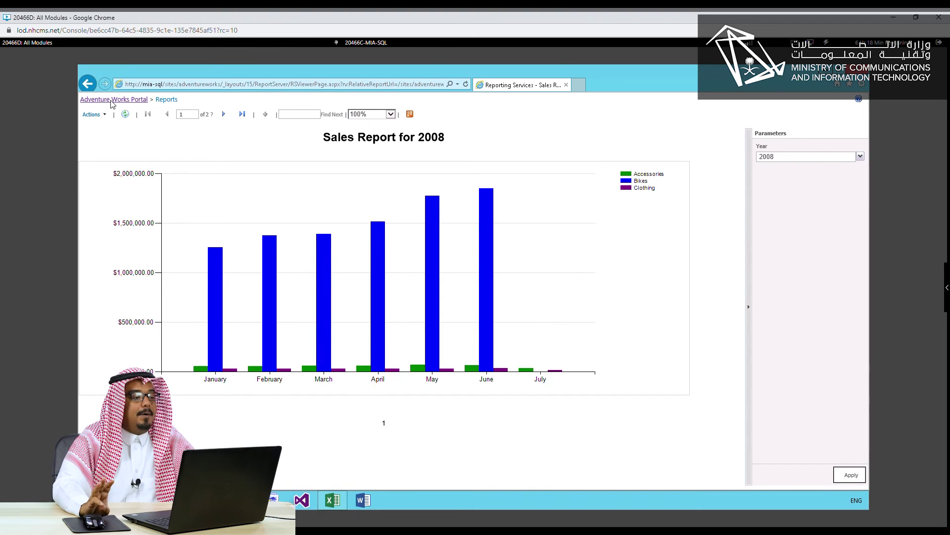
pyautogui.click(333, 501)
pyautogui.click(333, 500)
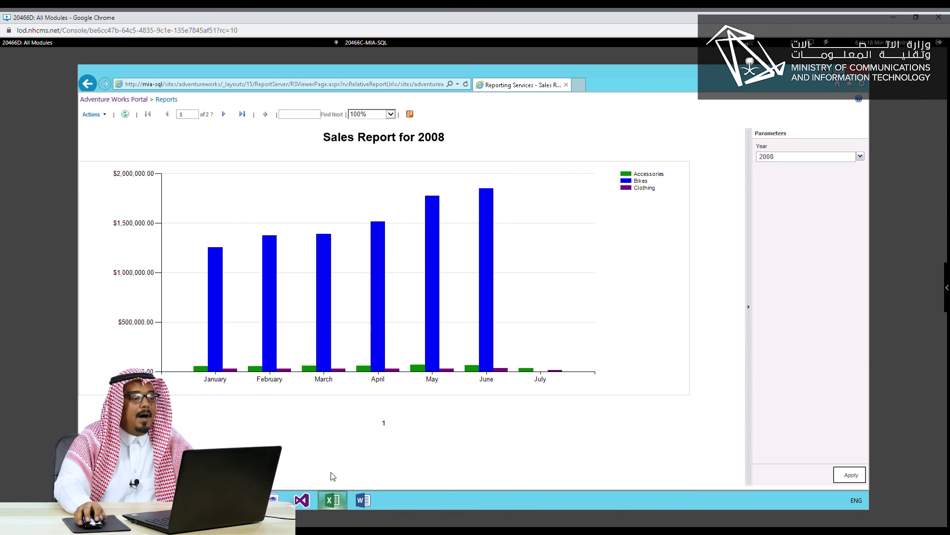
pyautogui.click(105, 100)
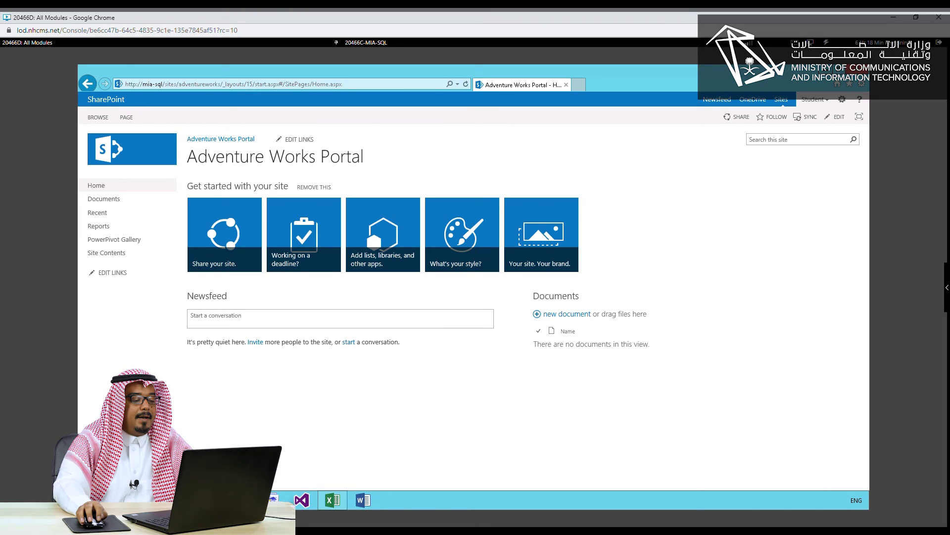
# Step: Switch to SQL Server Management Studio and collapse the MIA-SQL Analysis Services server in Object Explorer
pyautogui.moveTo(240, 500)
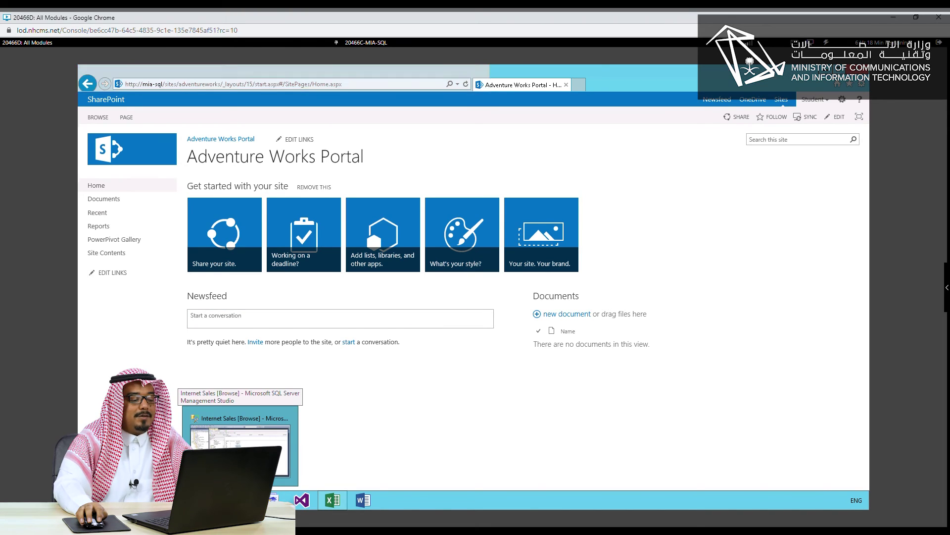
pyautogui.click(241, 453)
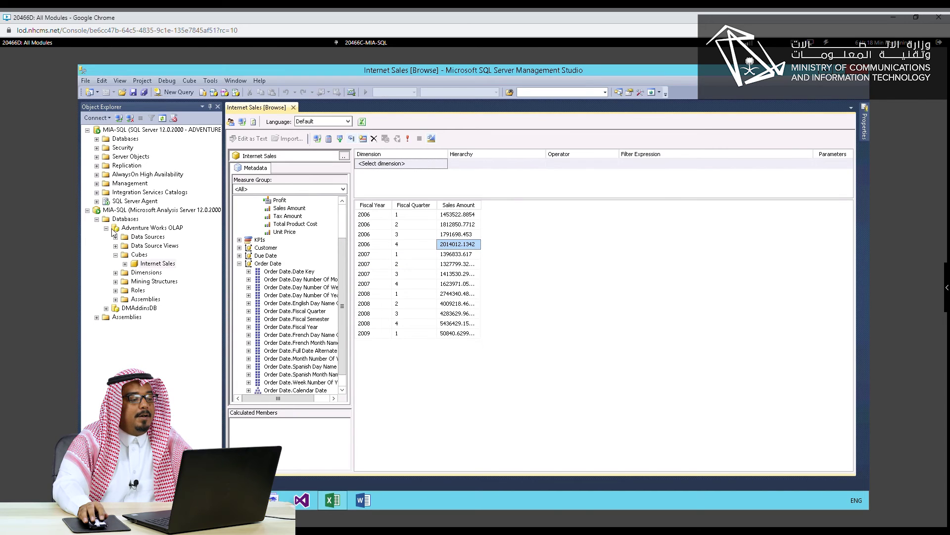
pyautogui.click(87, 212)
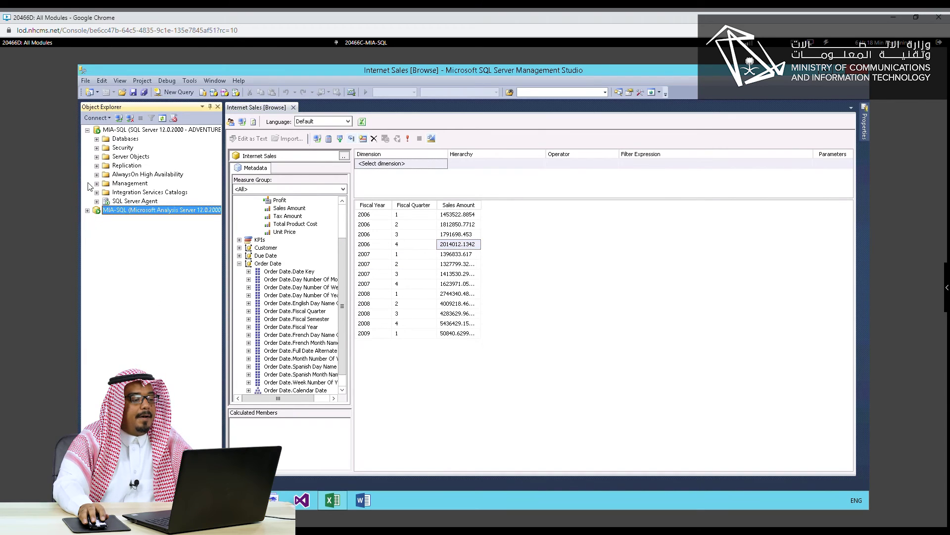
# Step: Expand the database engine's Databases folder and the MIA-SQL Analysis Services server in Object Explorer to examine their databases
pyautogui.click(97, 139)
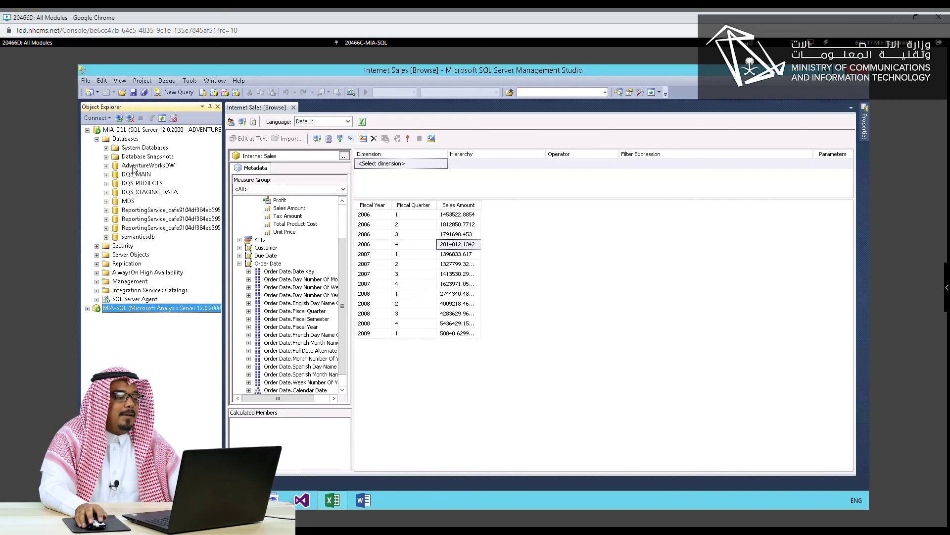
pyautogui.click(88, 308)
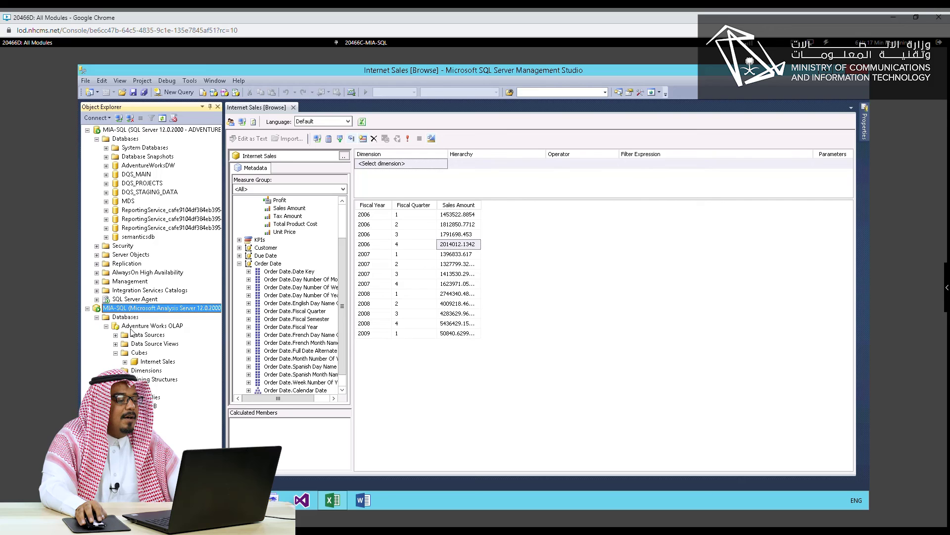
# Step: Select the Internet Sales cube and collapse the Order Date dimension in its metadata to review the measures and dimensions
pyautogui.click(156, 362)
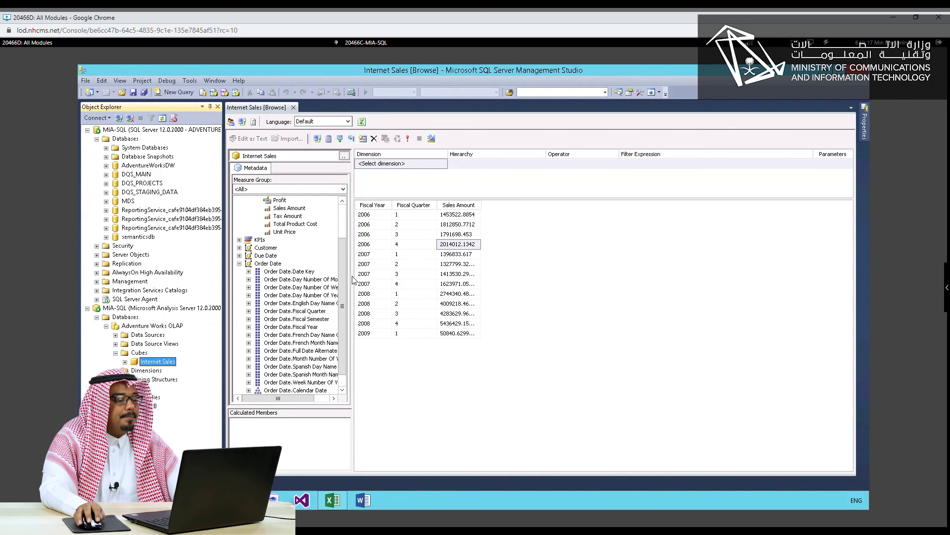
pyautogui.moveTo(343, 256); pyautogui.dragTo(341, 210)
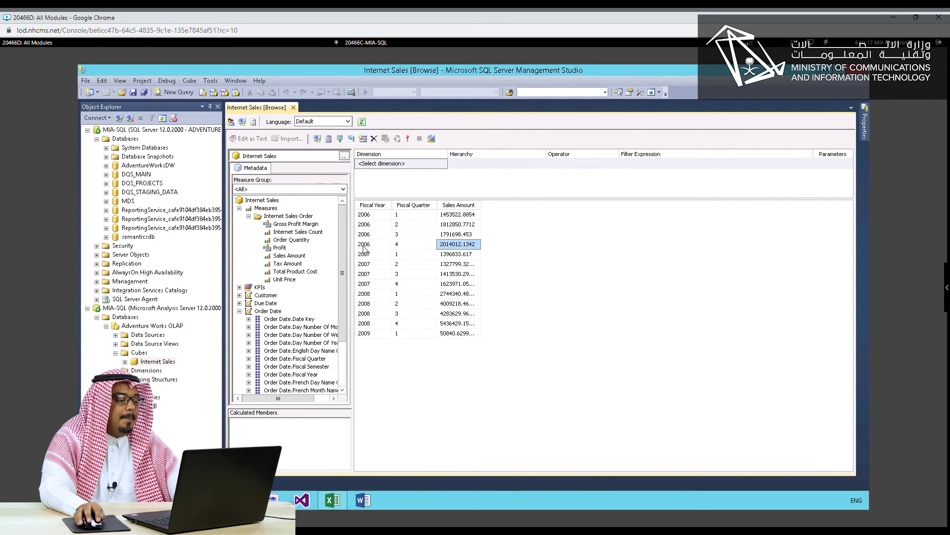
pyautogui.click(240, 312)
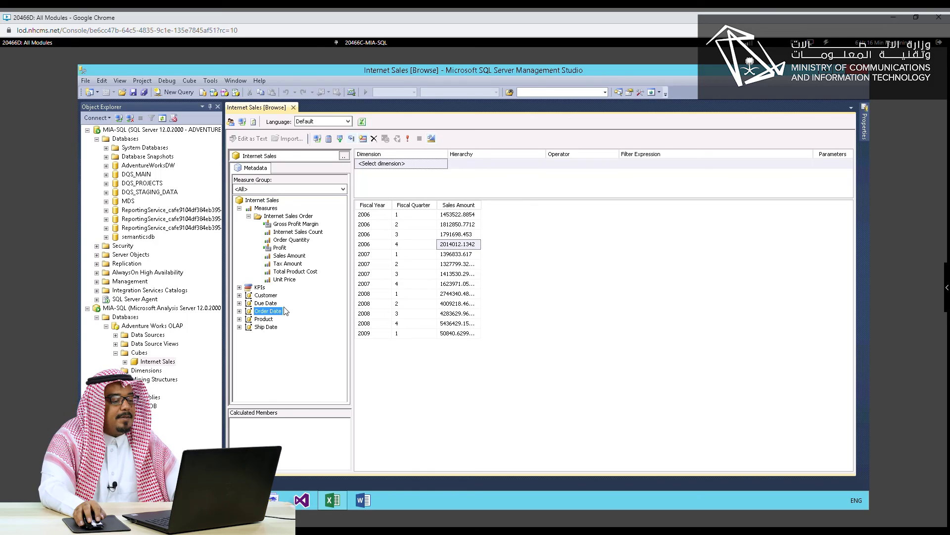
# Step: Switch to the Book1 workbook in Excel, display the PivotTable's field list and collapse the Product table in it
pyautogui.moveTo(333, 500)
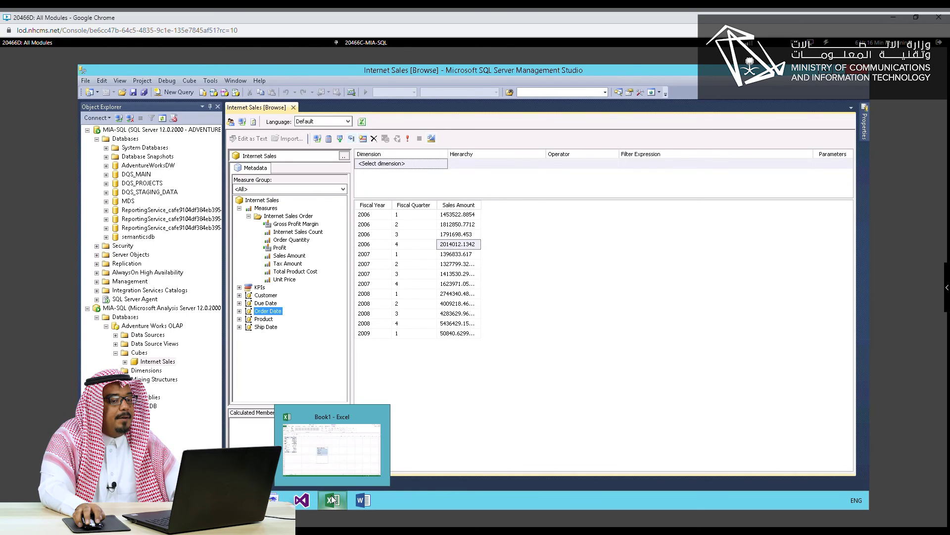
pyautogui.click(350, 464)
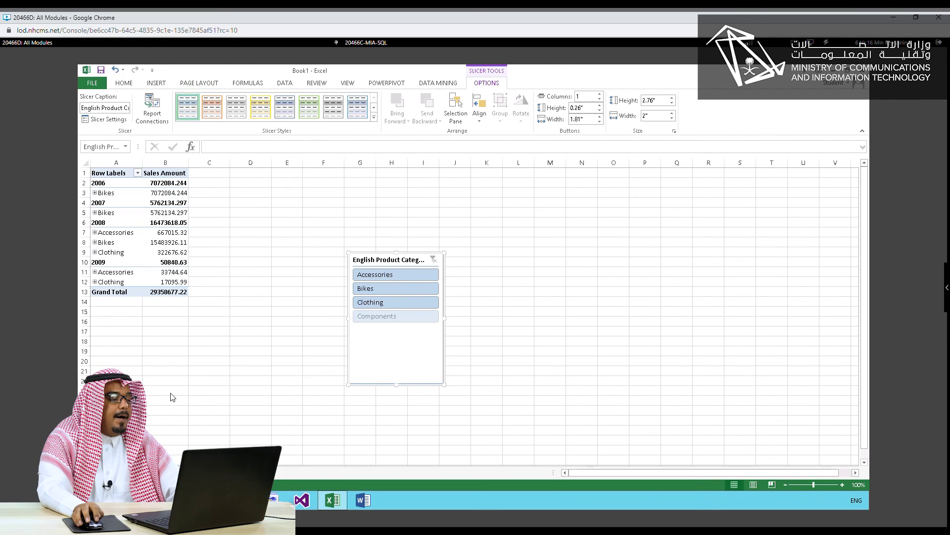
pyautogui.click(155, 197)
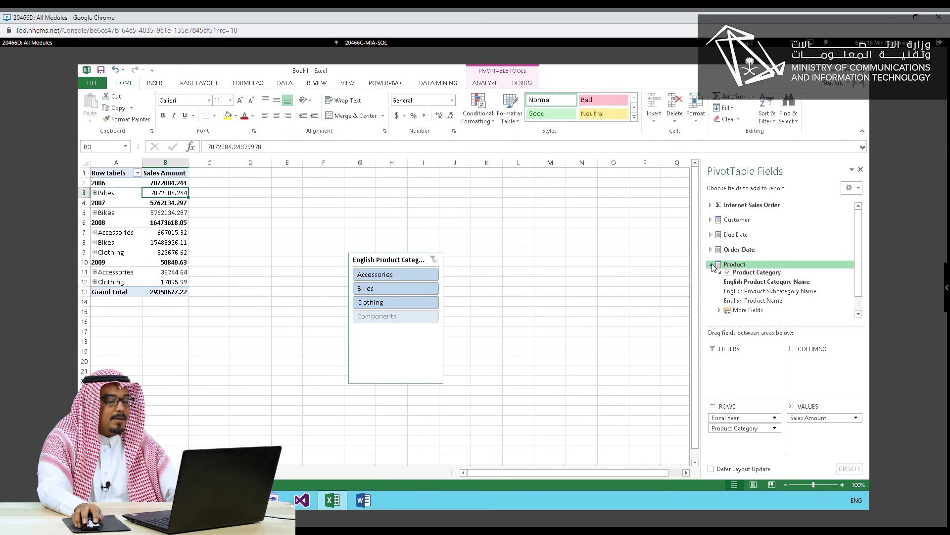
pyautogui.click(711, 266)
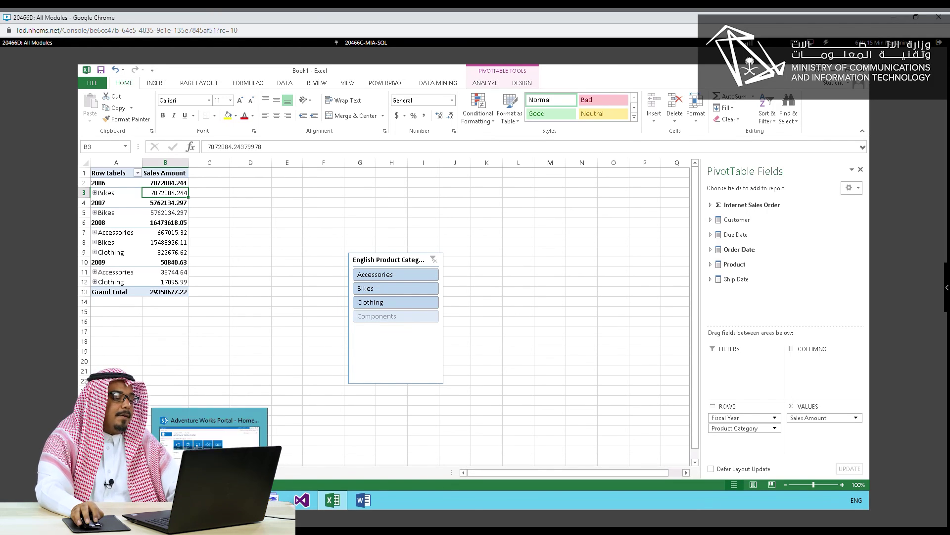
# Step: Switch to the Adventure Works Portal in the browser, view the Sales Report from the Reports library, and return to the portal home page
pyautogui.hotkey('alt', 'Tab')
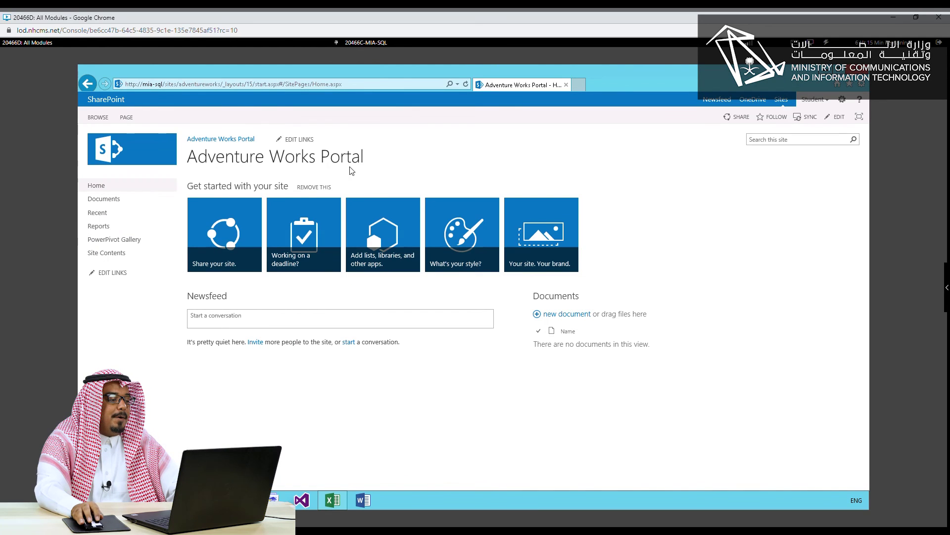
pyautogui.click(118, 228)
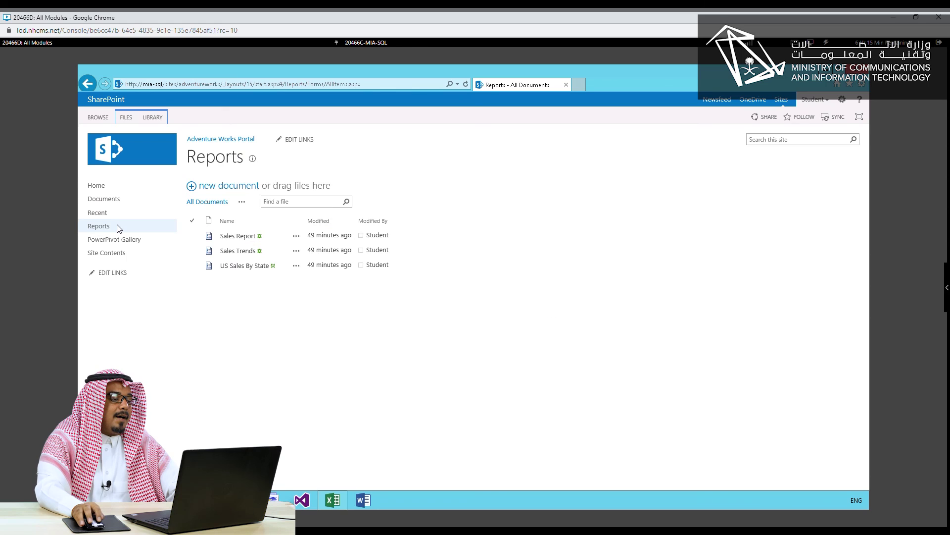
pyautogui.click(237, 237)
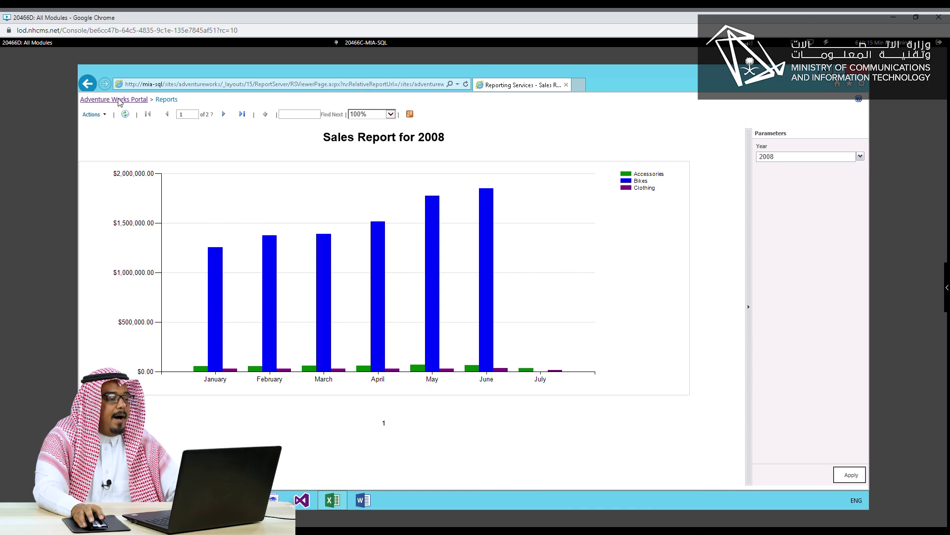
pyautogui.click(118, 100)
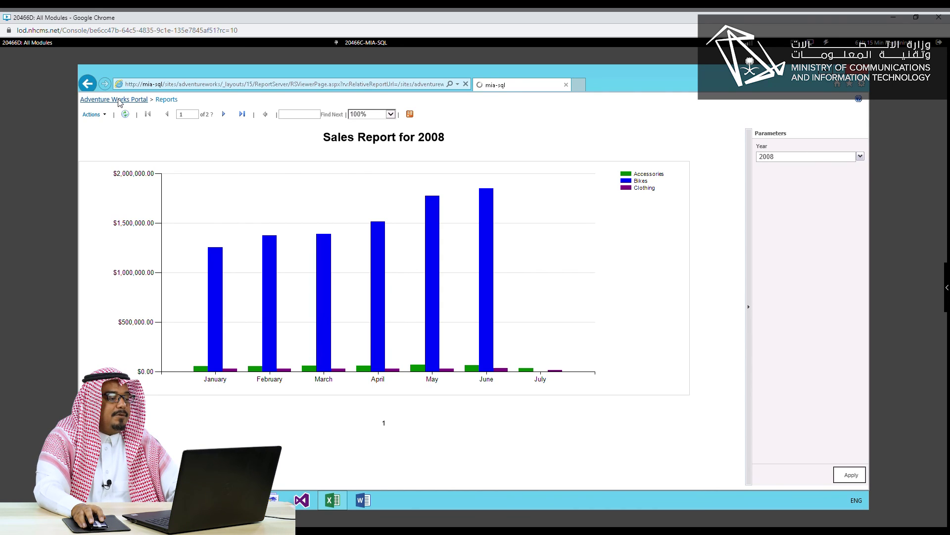